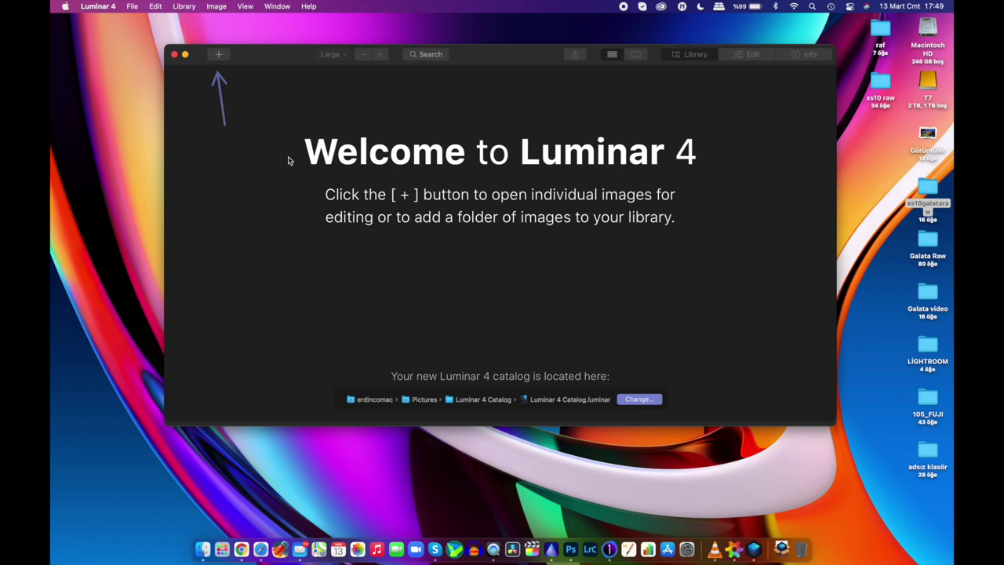
- Import the Galata Raw folder's 80 photos into the library, cancelling a second Add Folder dialog
{"action": "left_click", "coordinate": [219, 55]}
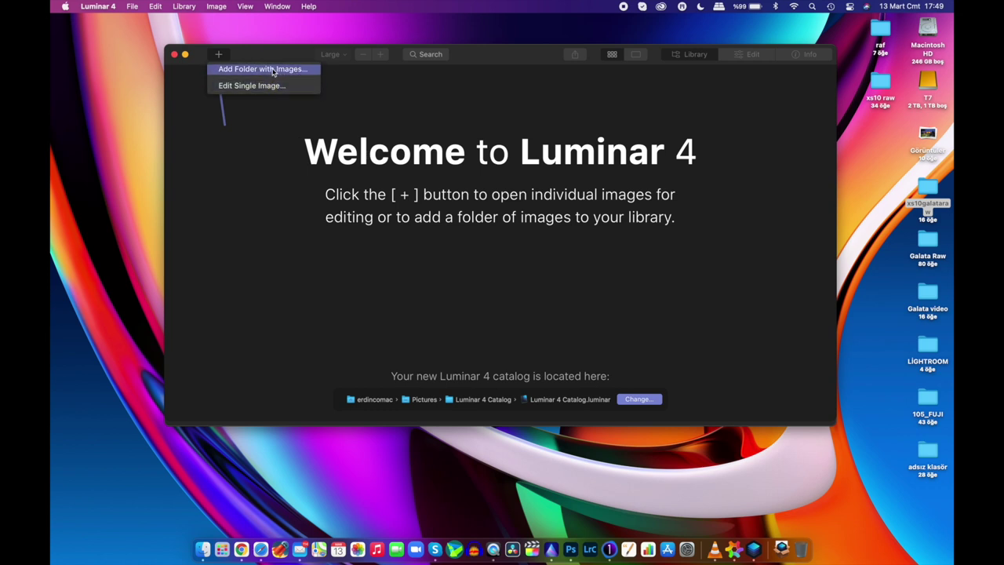
{"action": "left_click", "coordinate": [273, 70]}
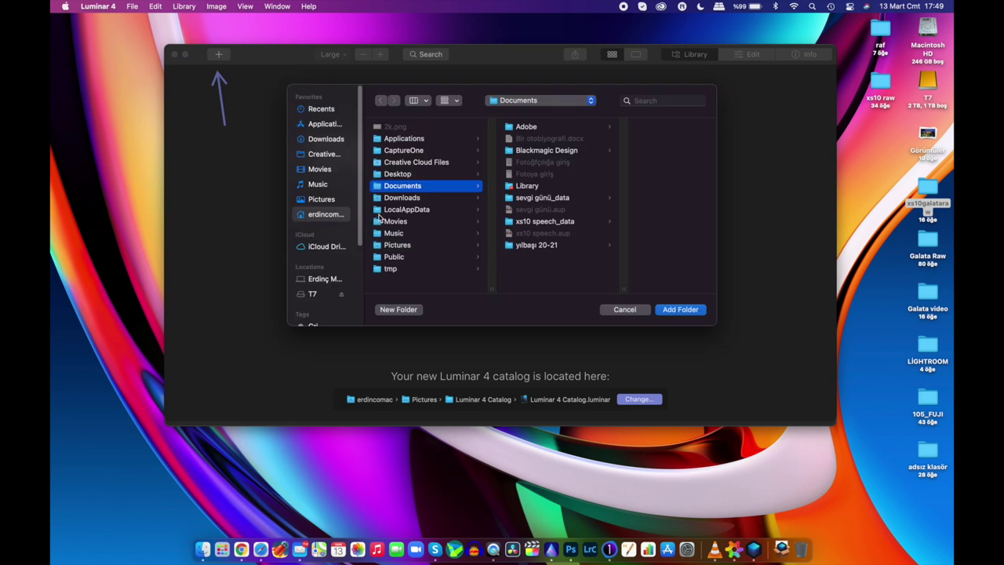
{"action": "left_click", "coordinate": [680, 309]}
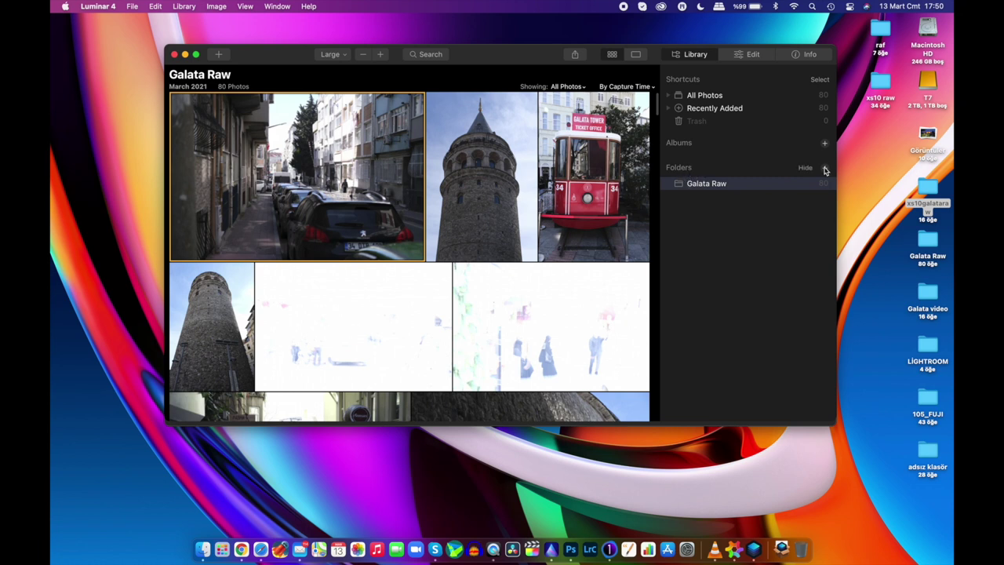
{"action": "left_click", "coordinate": [825, 169]}
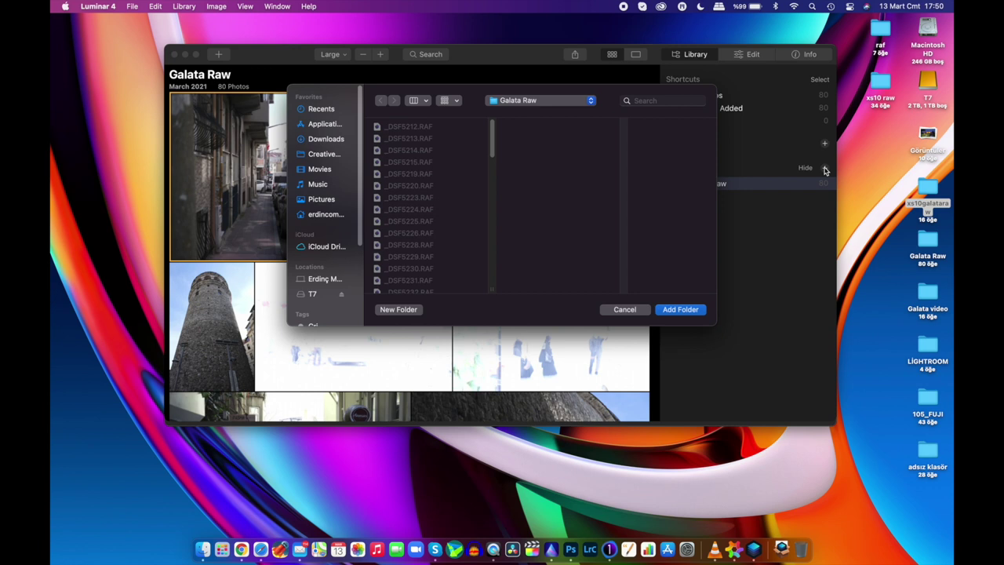
{"action": "left_click", "coordinate": [632, 308]}
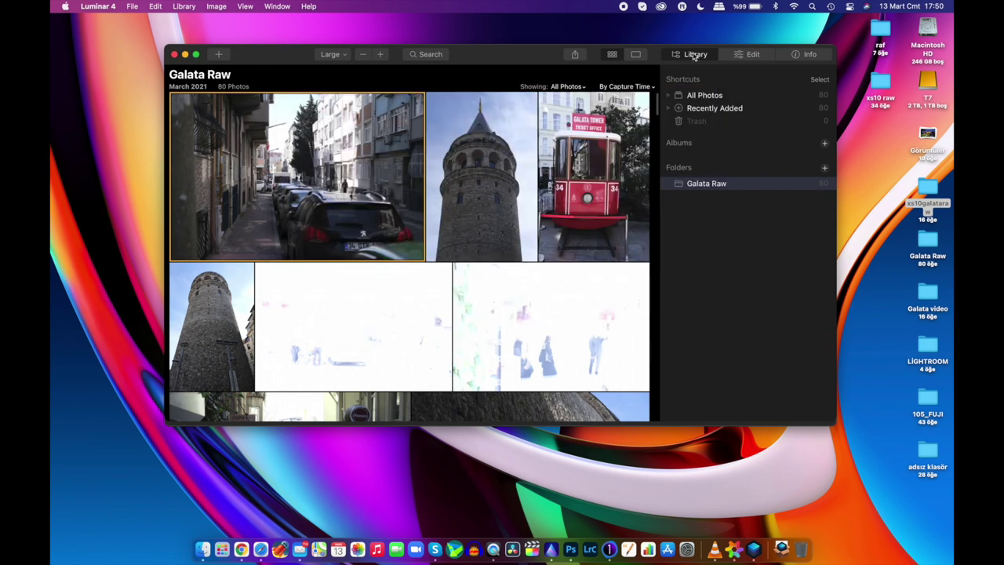
- Open the Galata Tower RAW _DSF5226.RAF full screen in Edit, with Essentials Light expanded
{"action": "left_click", "coordinate": [749, 55]}
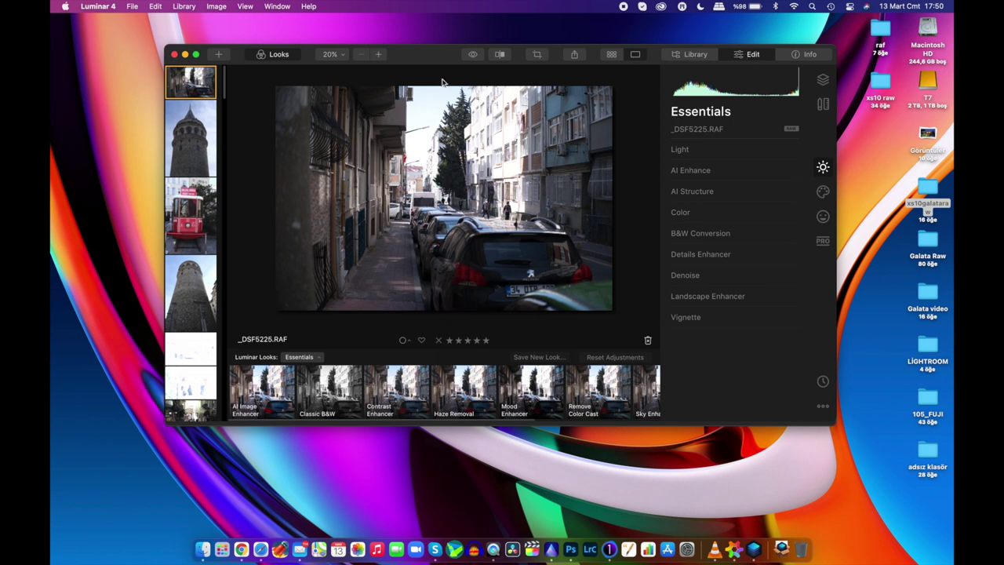
{"action": "left_click", "coordinate": [196, 59]}
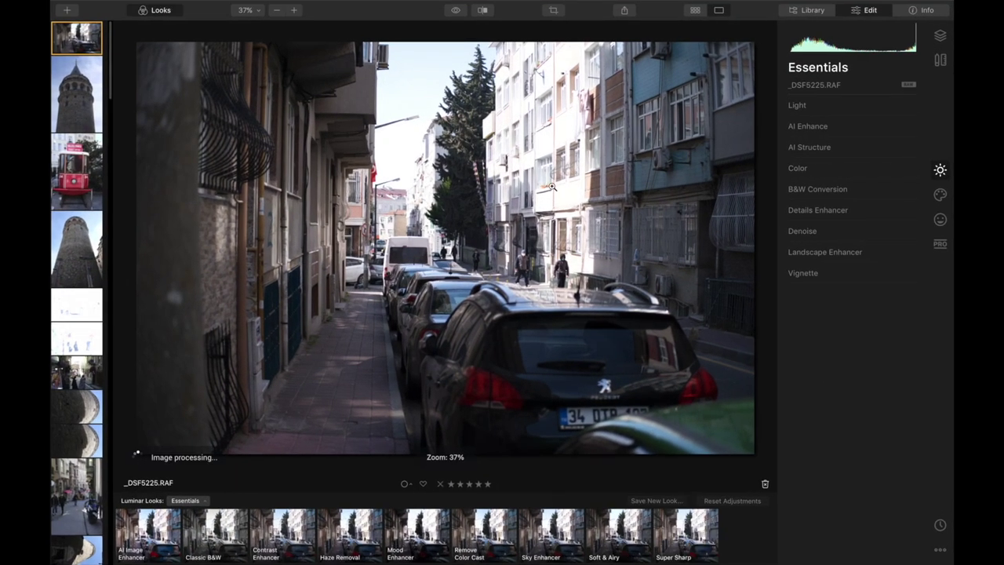
{"action": "left_click", "coordinate": [77, 93]}
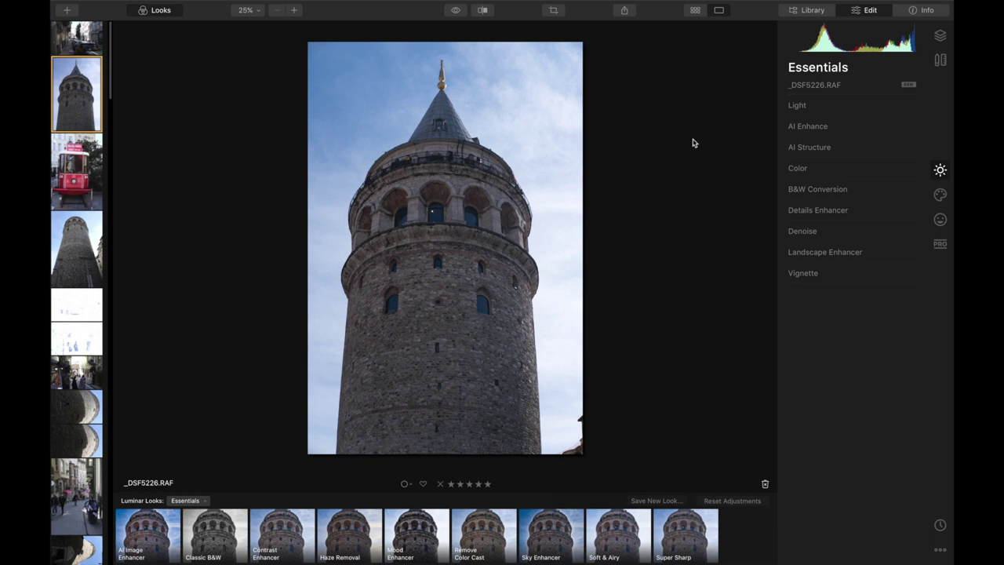
{"action": "left_click", "coordinate": [801, 109]}
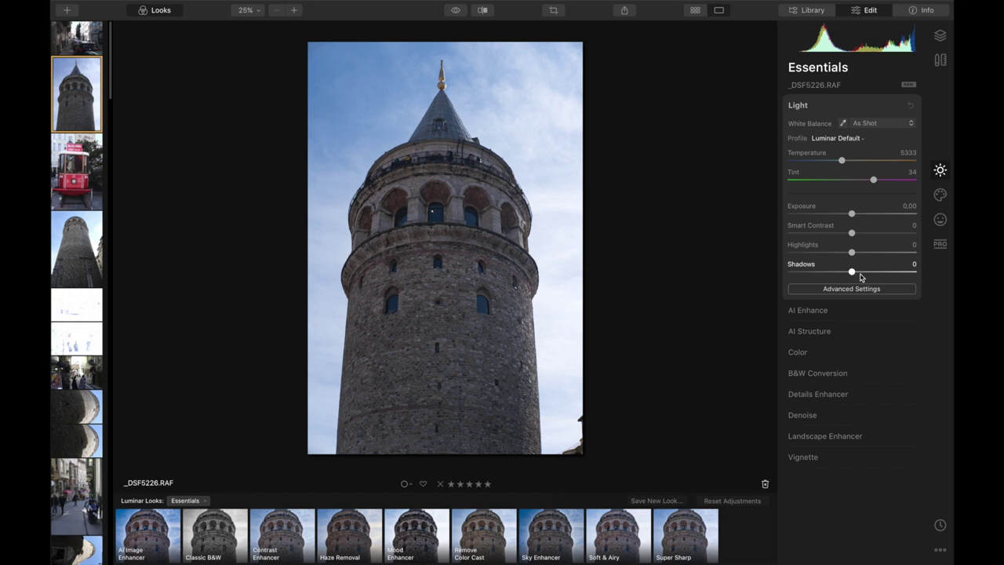
- Set AI Accent to 96 and AI Sky Enhancer to 63, then view the tower at 100%
{"action": "left_click", "coordinate": [824, 312]}
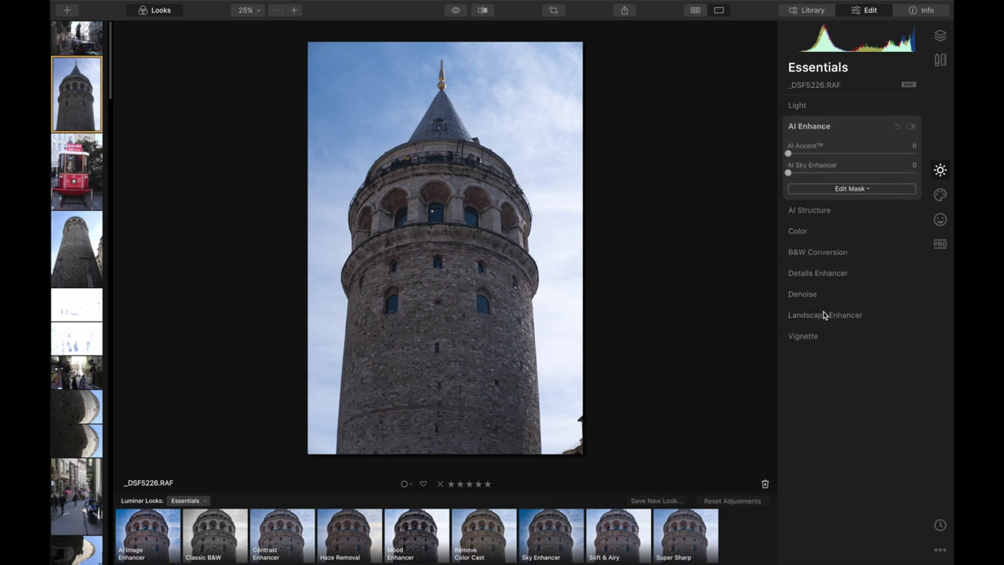
{"action": "left_click", "coordinate": [788, 155]}
{"action": "left_click_drag", "start_coordinate": [790, 156], "coordinate": [897, 155]}
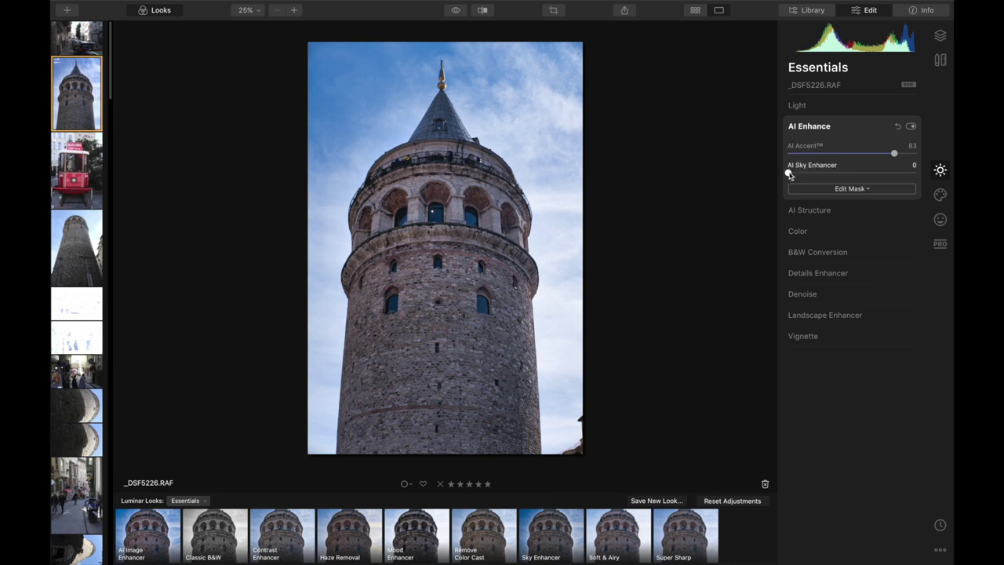
{"action": "left_click_drag", "start_coordinate": [789, 174], "coordinate": [872, 174]}
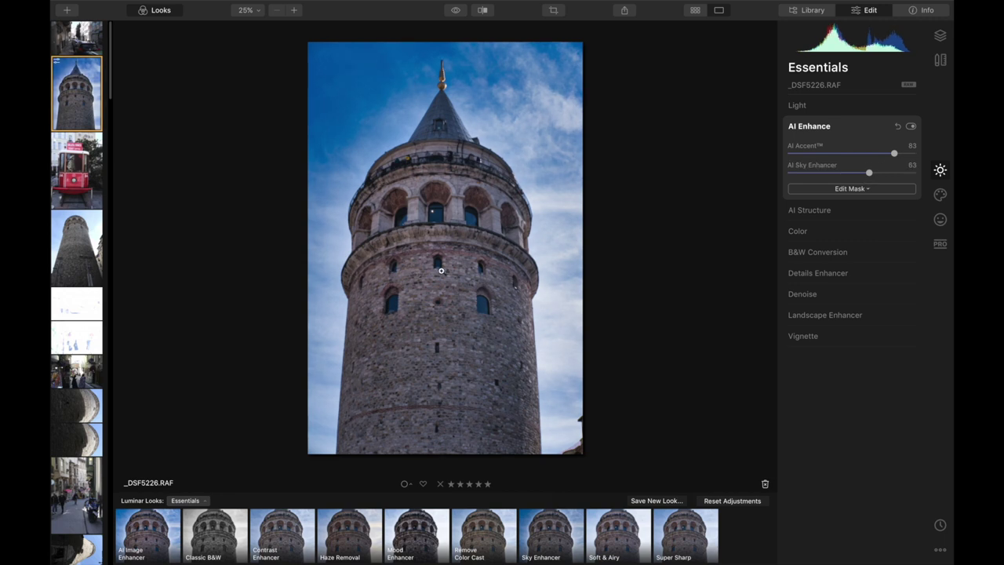
{"action": "left_click_drag", "start_coordinate": [894, 153], "coordinate": [912, 154]}
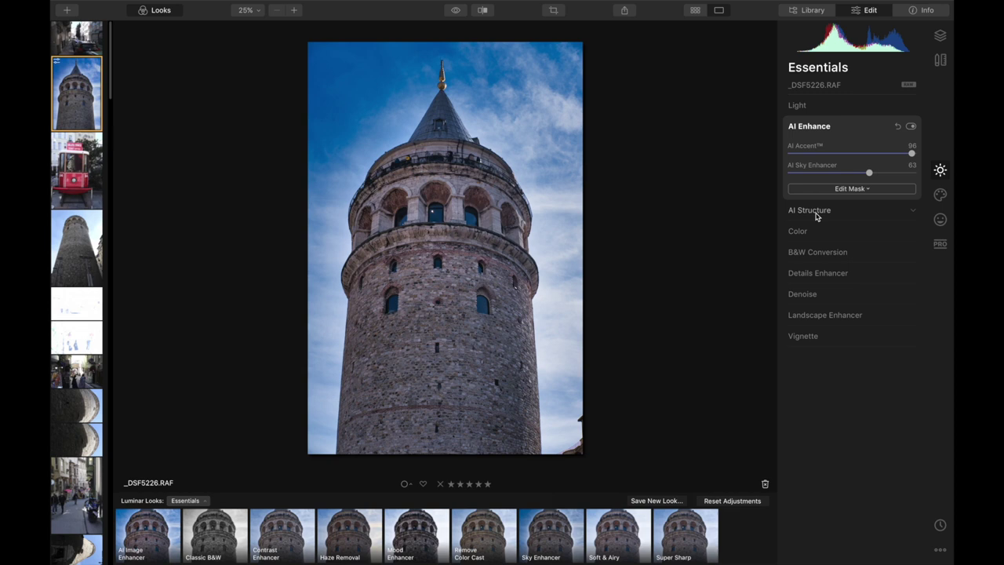
{"action": "left_click", "coordinate": [440, 207]}
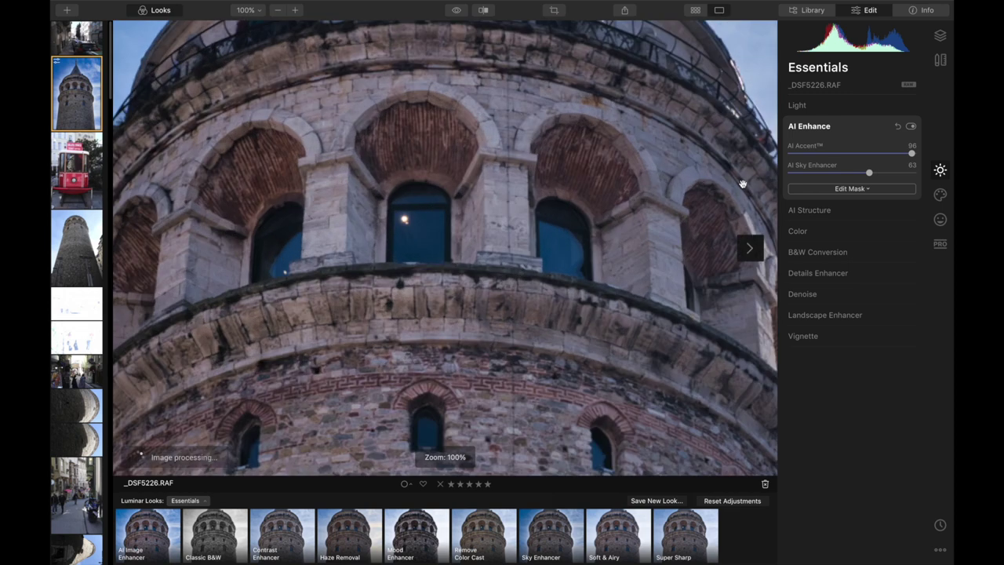
{"action": "left_click", "coordinate": [812, 210]}
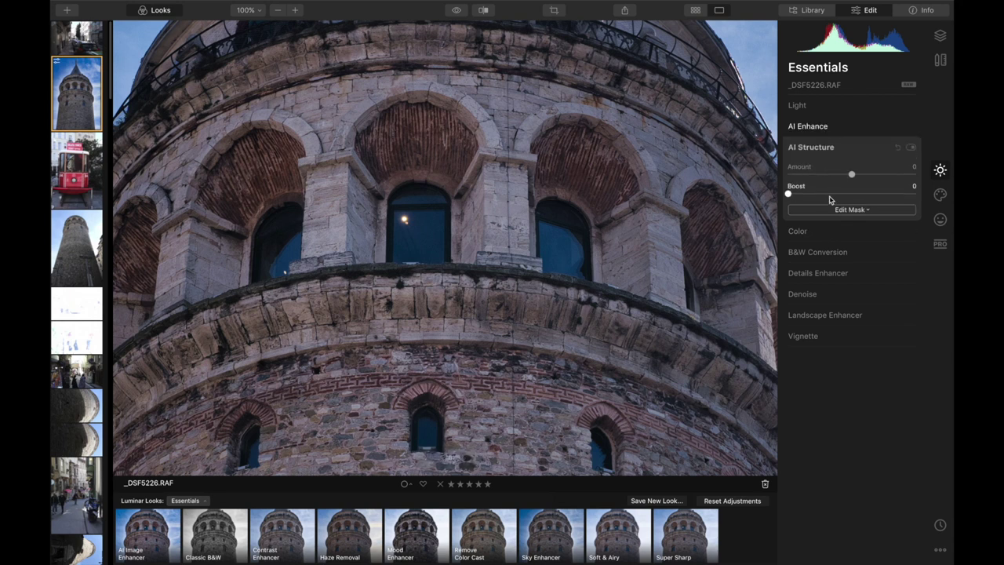
- Raise AI Structure Amount to 42 and pan the 100% view across the tower's stonework
{"action": "left_click_drag", "start_coordinate": [852, 174], "coordinate": [879, 175]}
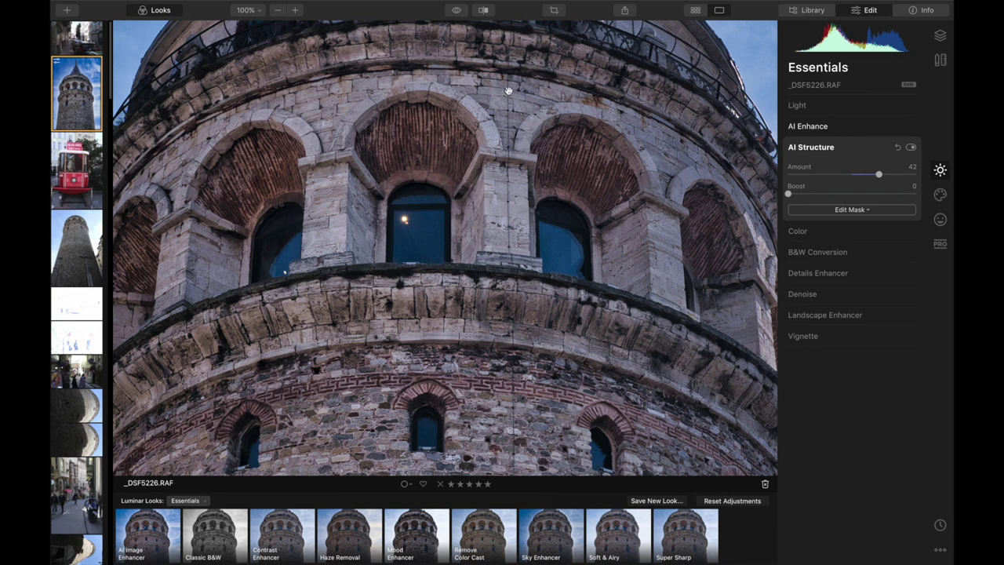
{"action": "left_click_drag", "start_coordinate": [450, 168], "coordinate": [480, 82]}
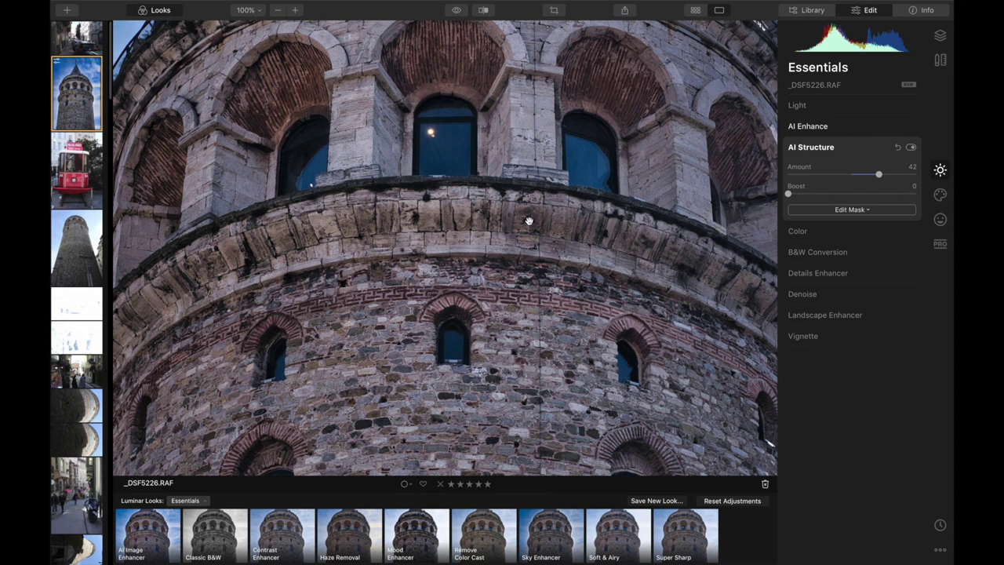
{"action": "mouse_move", "coordinate": [472, 219]}
{"action": "left_mouse_down"}
{"action": "mouse_move", "coordinate": [497, 213]}
{"action": "mouse_move", "coordinate": [441, 224]}
{"action": "mouse_move", "coordinate": [462, 222]}
{"action": "left_mouse_up"}
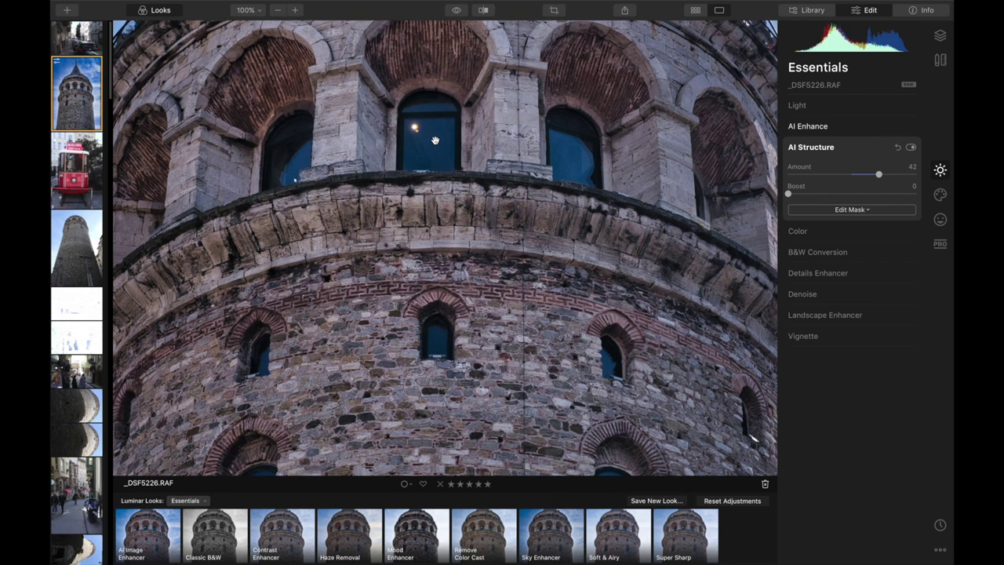
{"action": "left_click", "coordinate": [798, 231]}
- Set Vibrance to 12 and trial a B&W Conversion, then switch it back off
{"action": "key", "text": "ctrl+minus"}
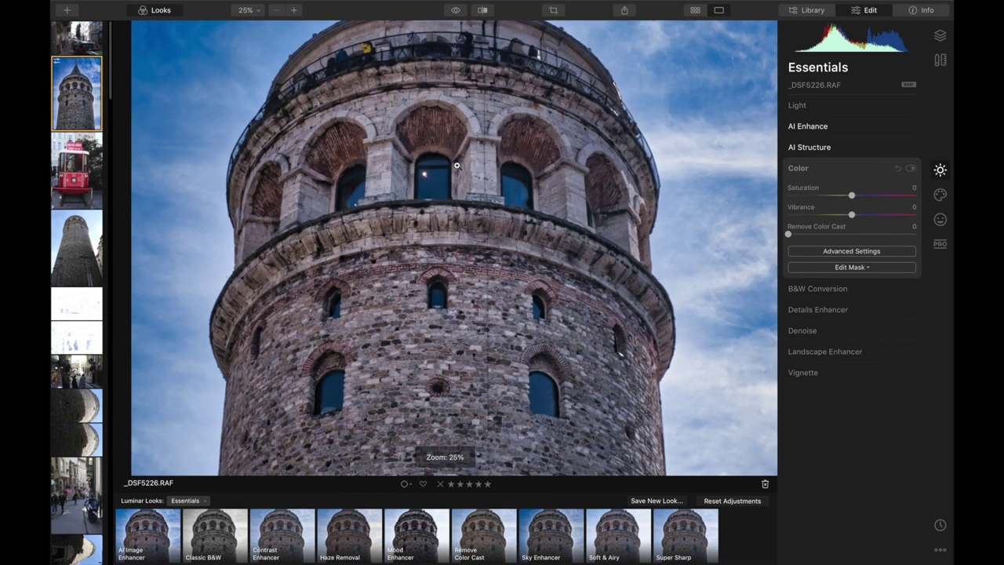
{"action": "key", "text": "ctrl+minus"}
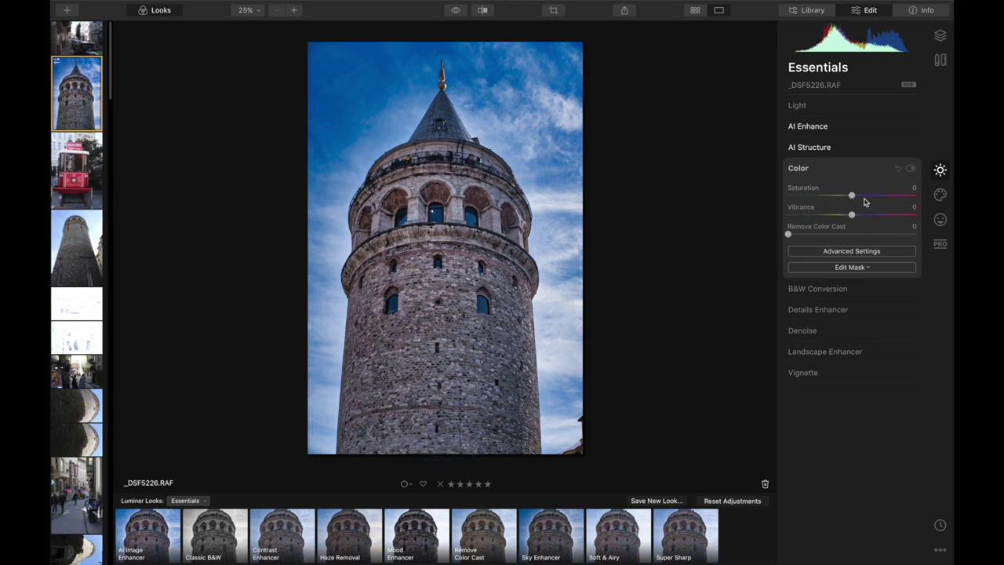
{"action": "left_click_drag", "start_coordinate": [852, 215], "coordinate": [862, 222]}
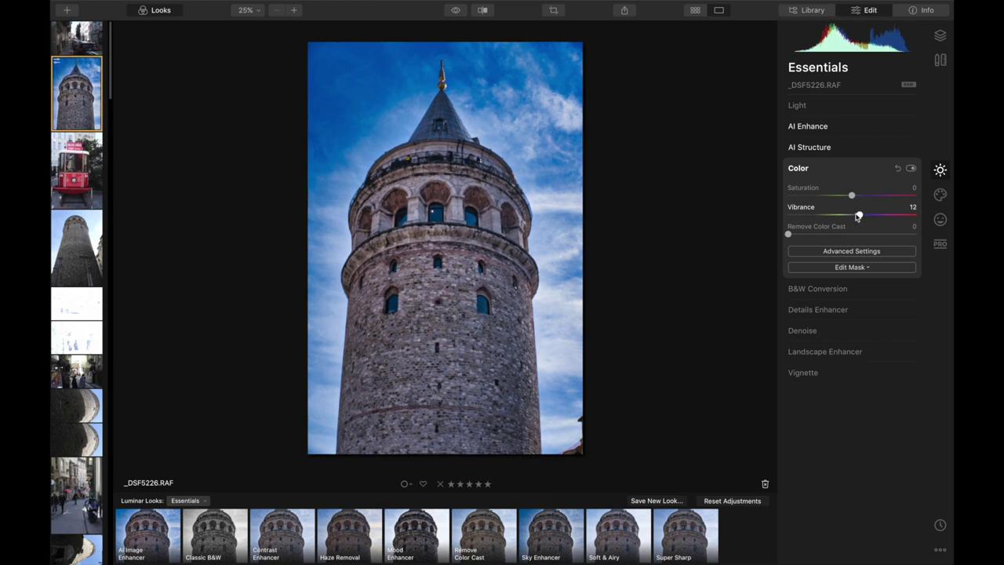
{"action": "left_click", "coordinate": [836, 289]}
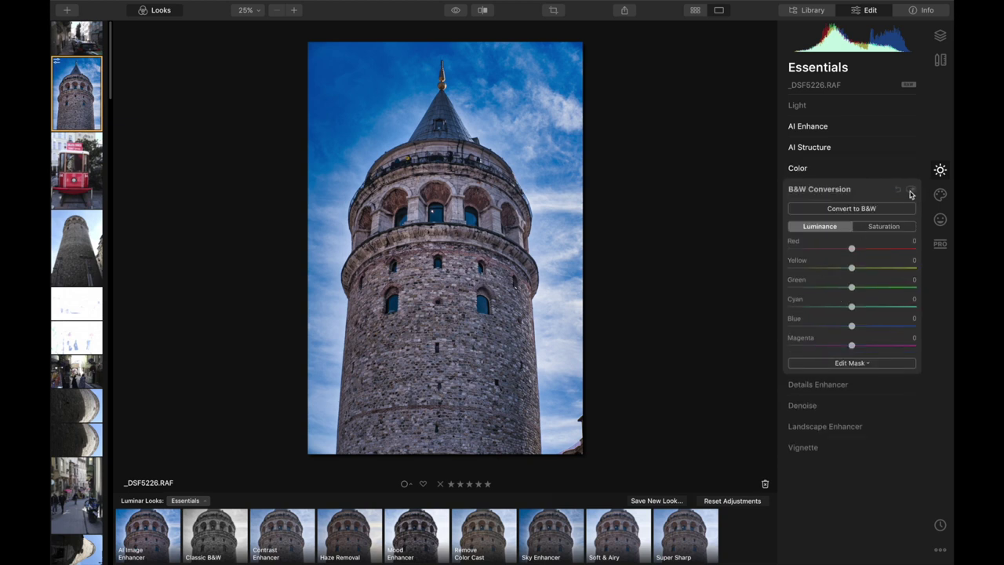
{"action": "left_click", "coordinate": [872, 210]}
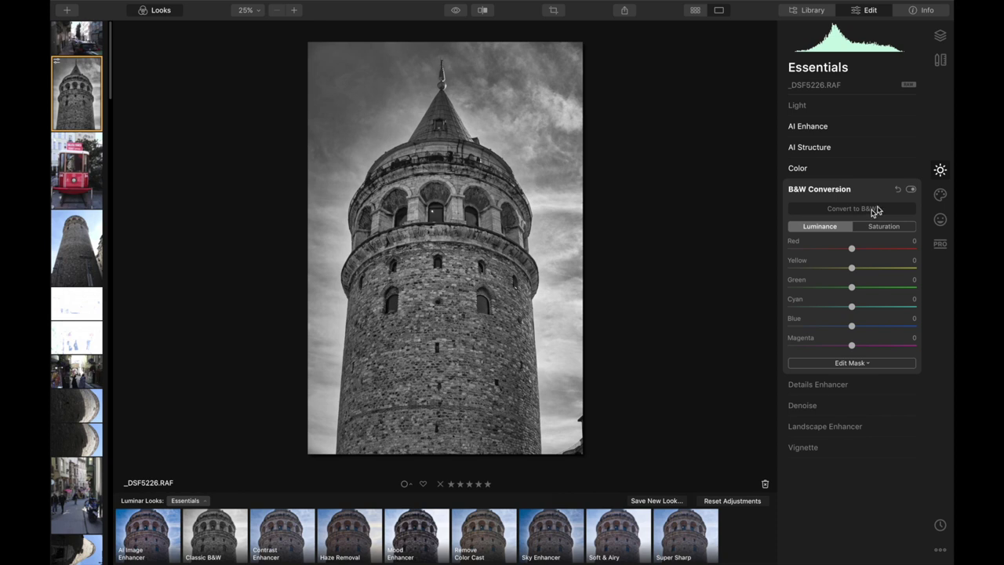
{"action": "left_click", "coordinate": [910, 190]}
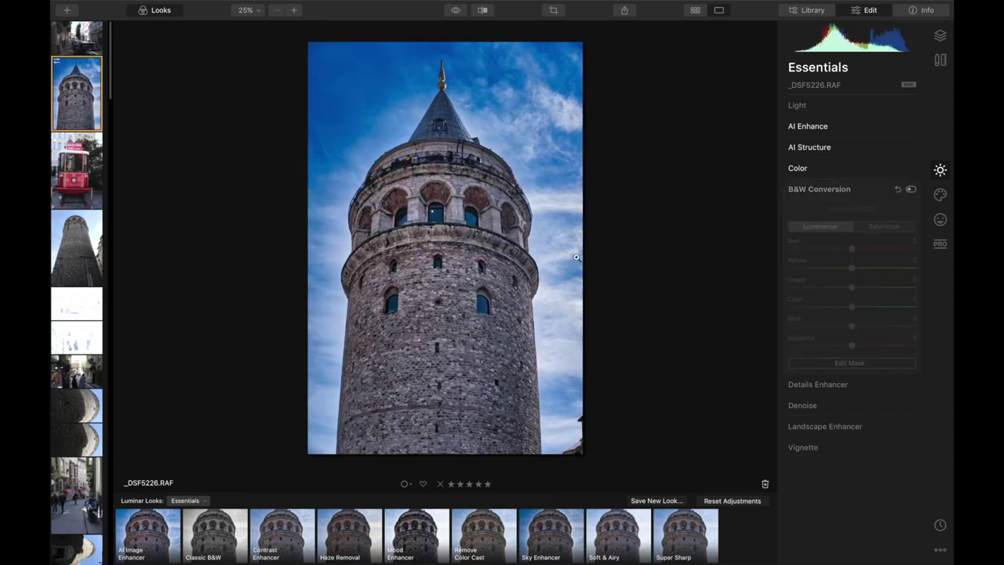
{"action": "left_click", "coordinate": [837, 385]}
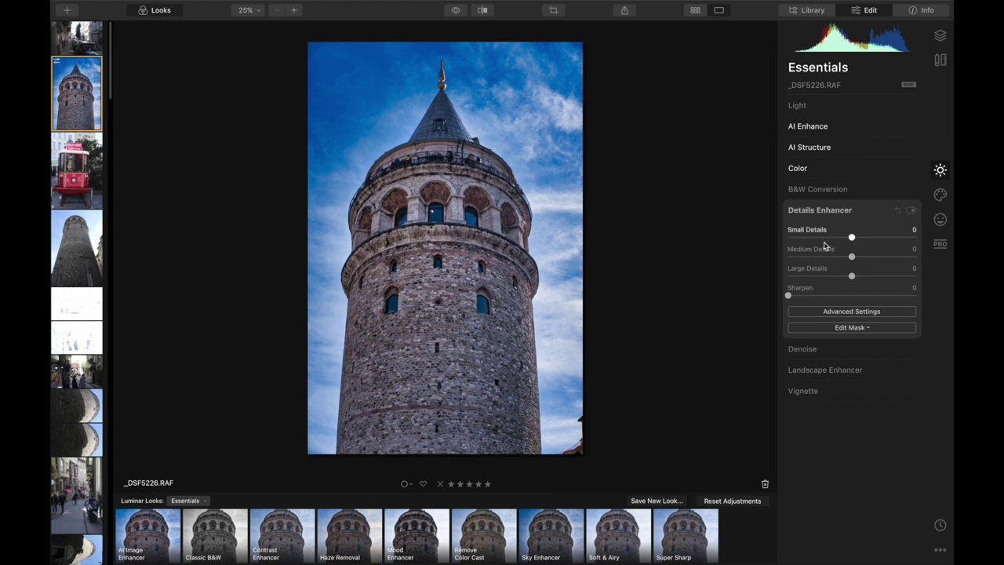
- Sharpen the tower photo to 49 in Details Enhancer, checking the result at 100%
{"action": "left_click", "coordinate": [447, 191]}
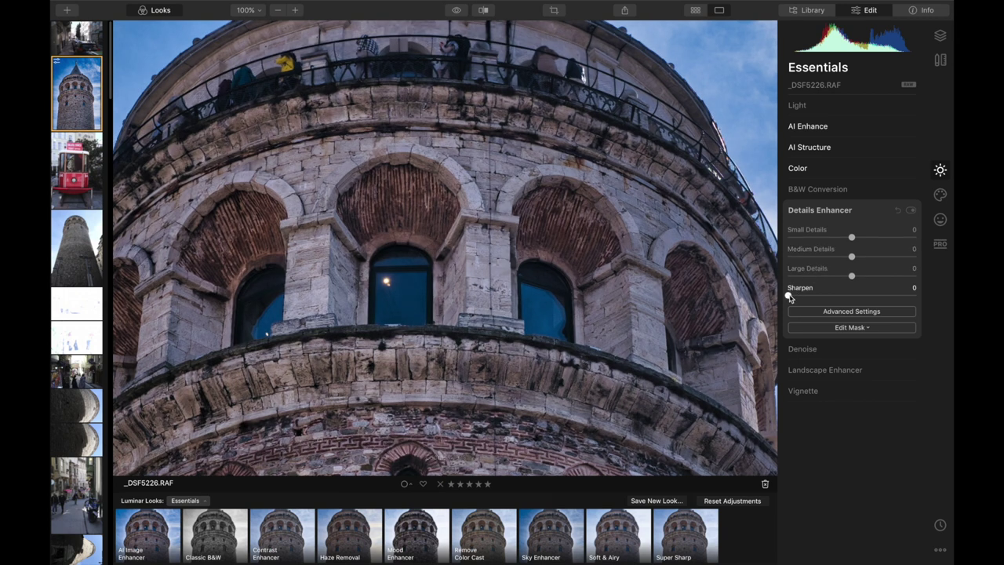
{"action": "left_click_drag", "start_coordinate": [789, 295], "coordinate": [852, 296]}
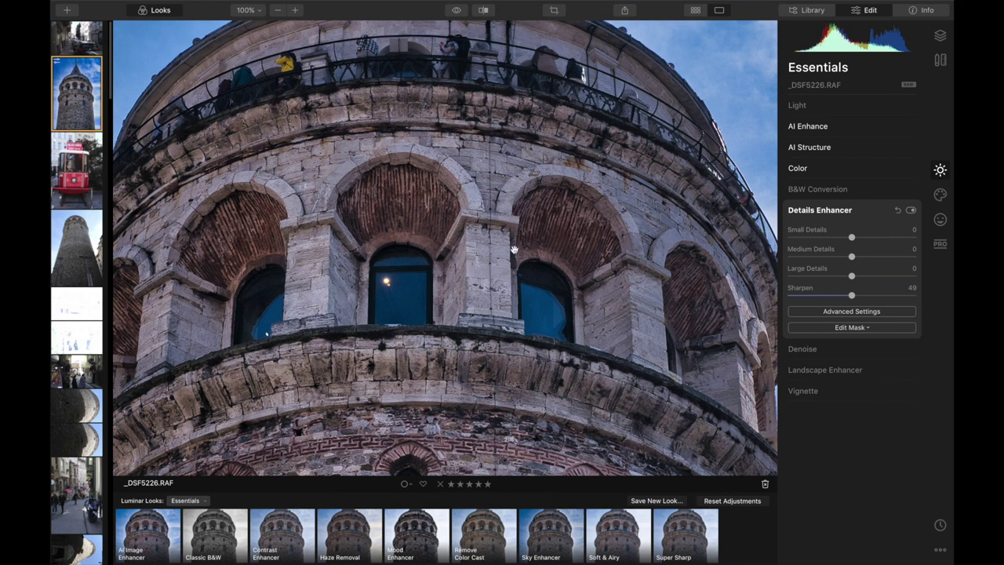
{"action": "left_click_drag", "start_coordinate": [460, 210], "coordinate": [481, 190]}
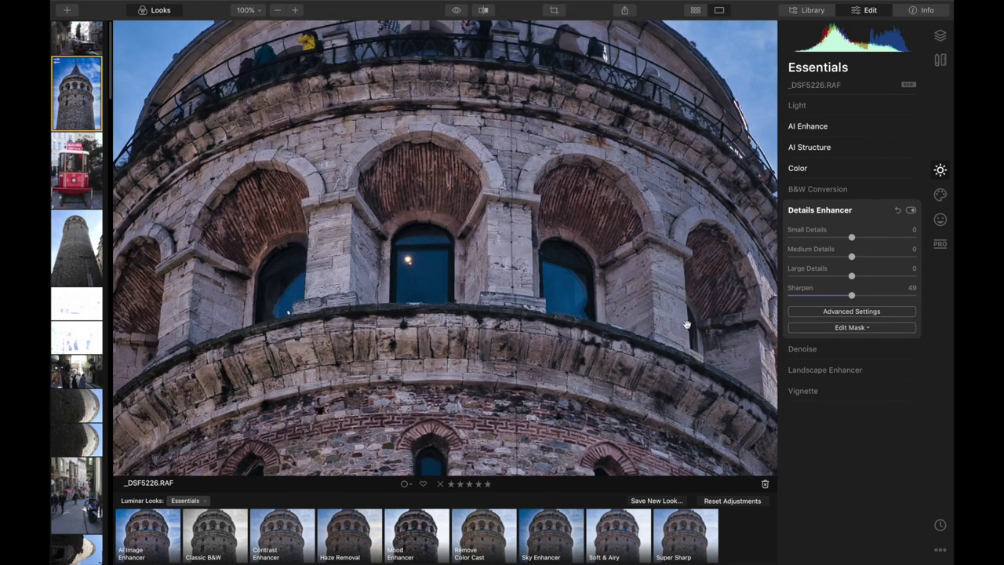
{"action": "left_click", "coordinate": [812, 353]}
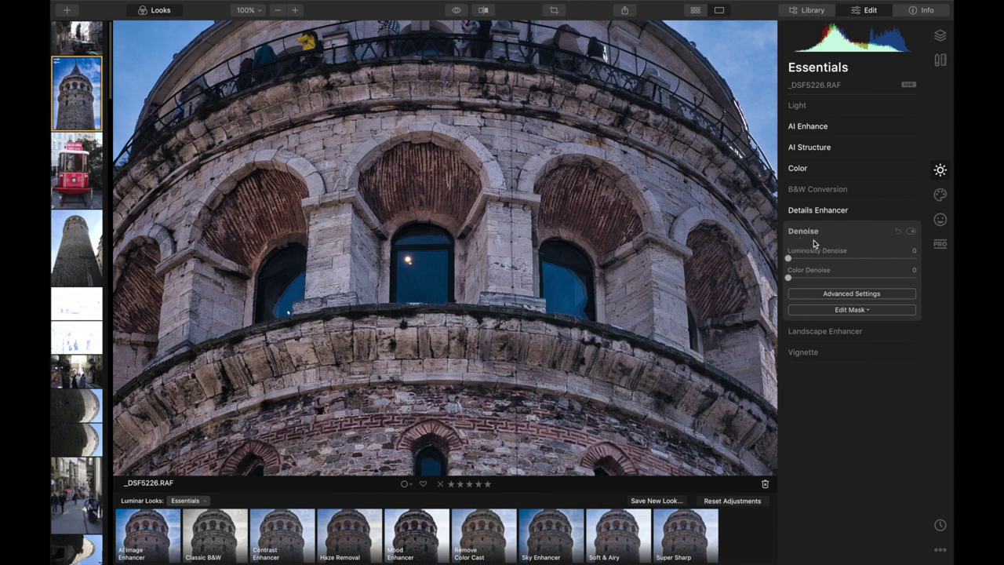
- Apply Landscape Enhancer Dehaze 55 and Golden Hour 45 with the whole photo fitted in view
{"action": "key", "text": "ctrl+0"}
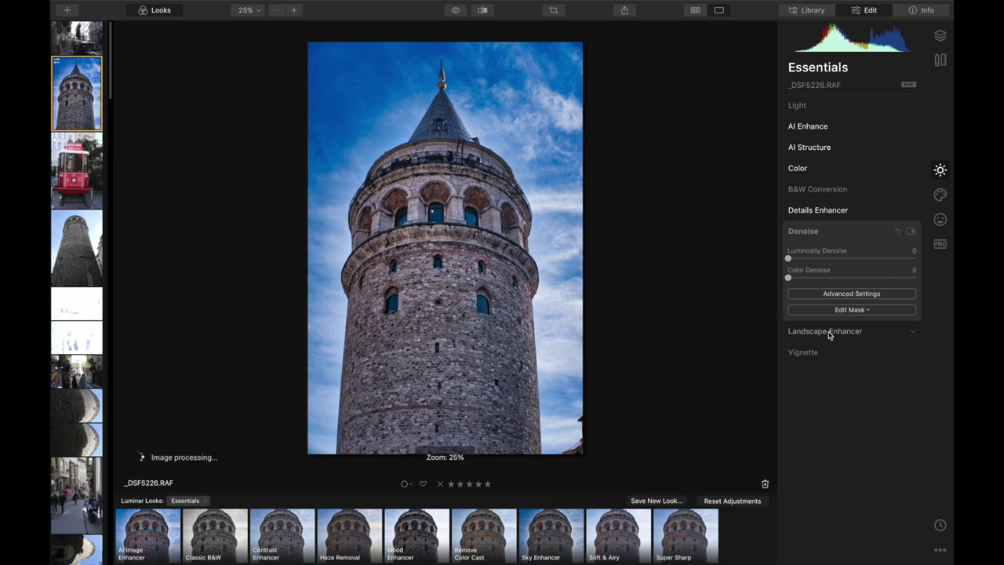
{"action": "left_click", "coordinate": [830, 333]}
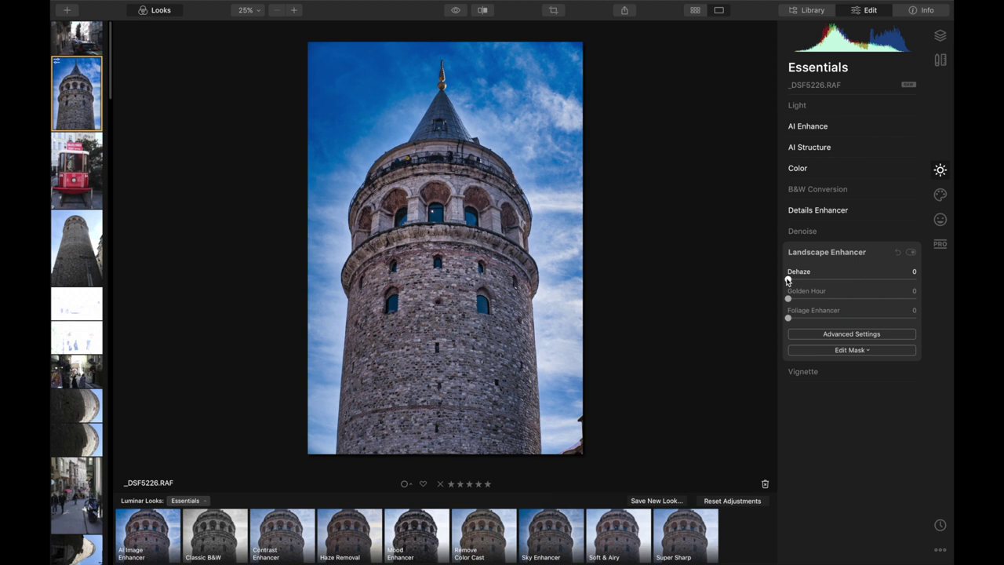
{"action": "left_click_drag", "start_coordinate": [788, 280], "coordinate": [860, 280]}
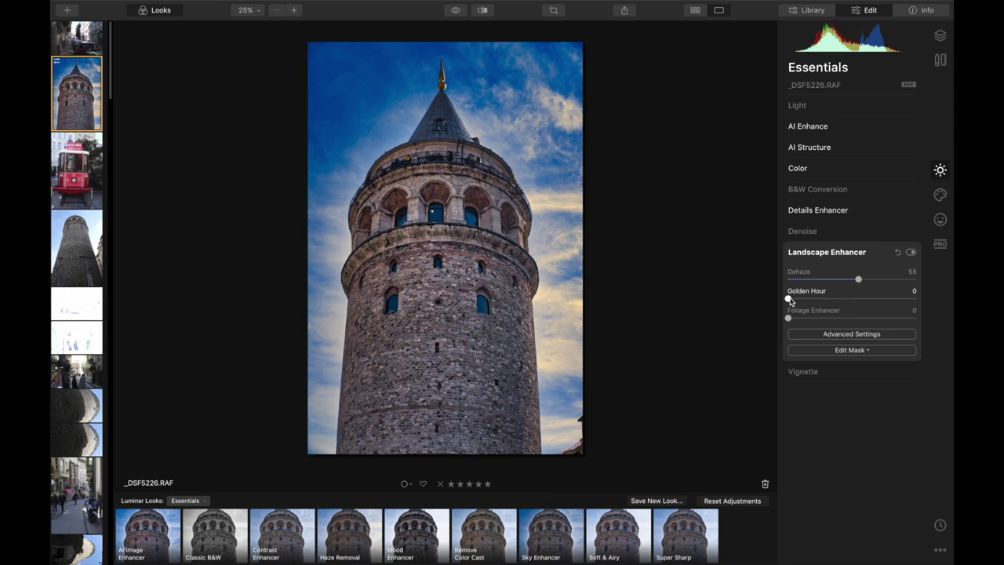
{"action": "left_click_drag", "start_coordinate": [789, 299], "coordinate": [847, 299]}
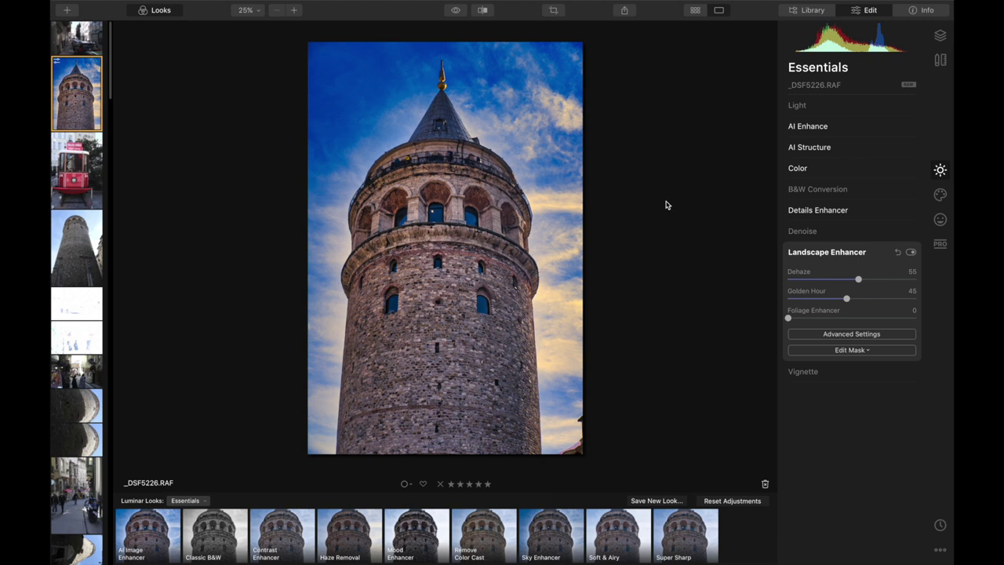
- Replace the sky with Dramatic Sunset 1 using the Creative AI Sky Replacement tool
{"action": "left_click", "coordinate": [941, 196]}
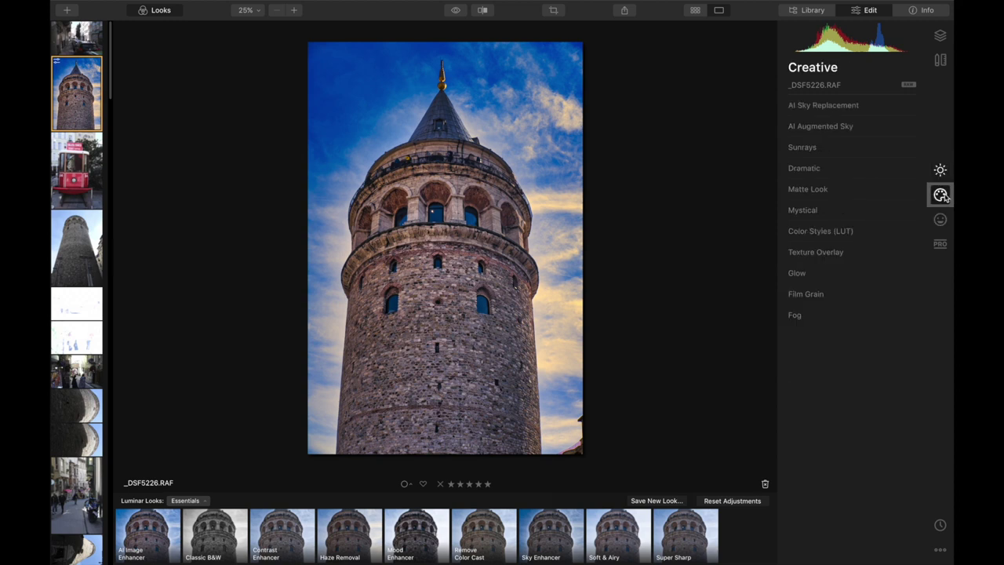
{"action": "left_click", "coordinate": [820, 106]}
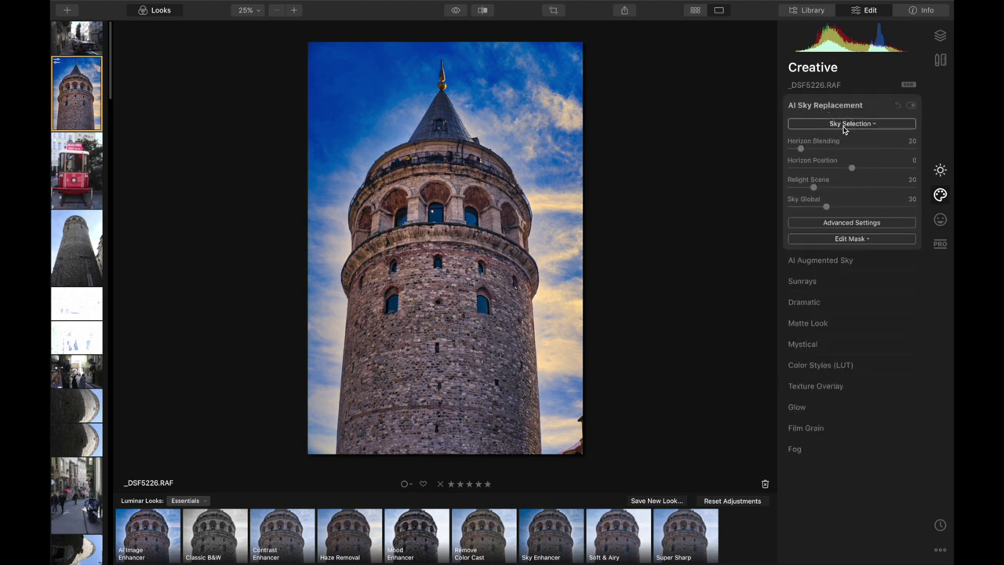
{"action": "left_click", "coordinate": [844, 127]}
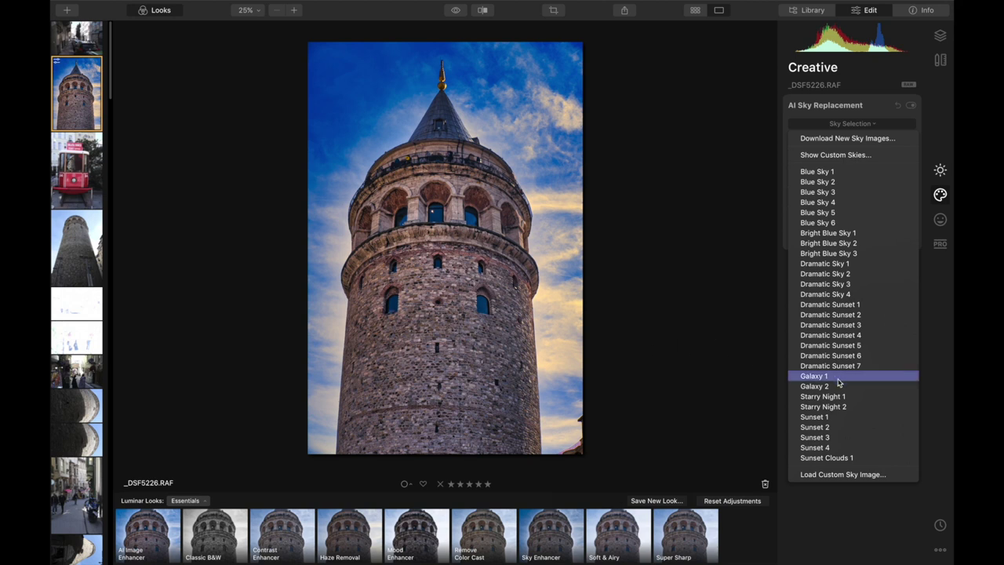
{"action": "left_click", "coordinate": [839, 306]}
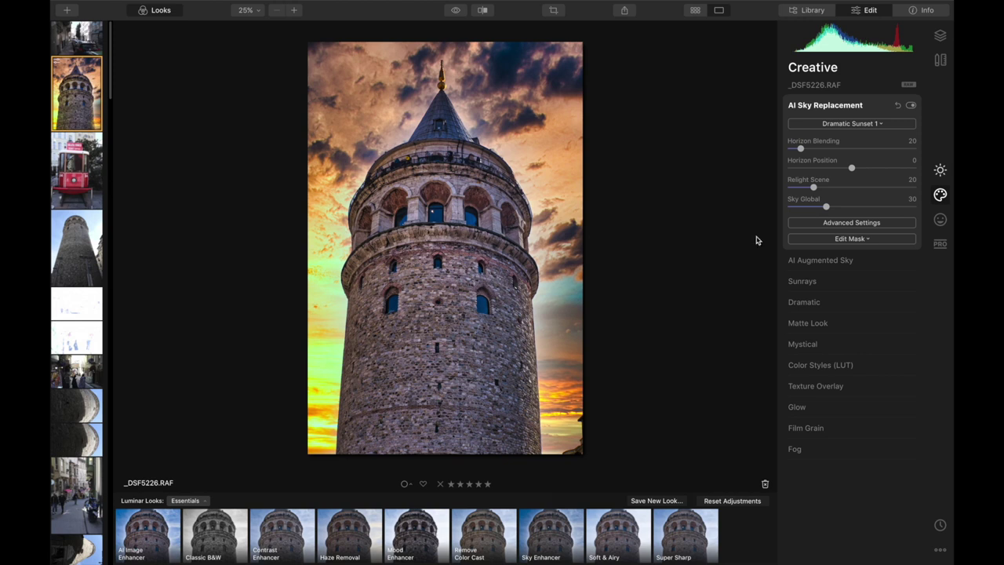
- Try the Dramatic Sunset 2 sky, then settle on Dramatic Sunset 3
{"action": "left_click", "coordinate": [891, 128]}
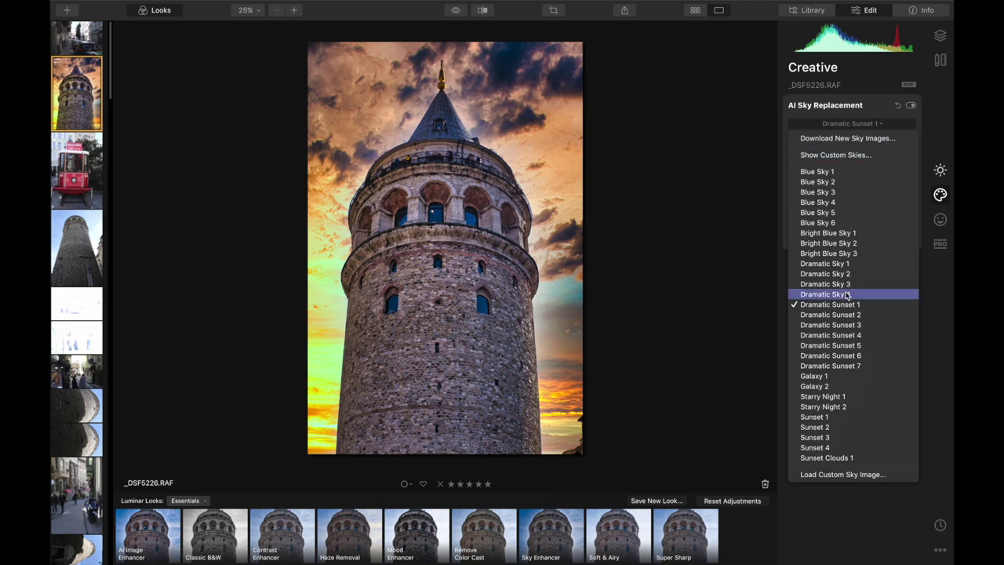
{"action": "left_click", "coordinate": [855, 321]}
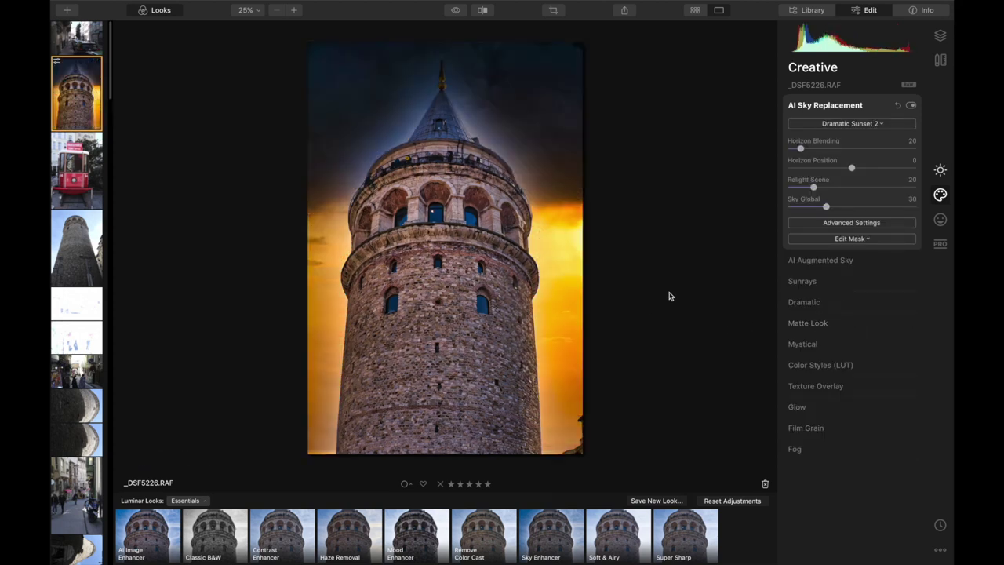
{"action": "left_click", "coordinate": [874, 124]}
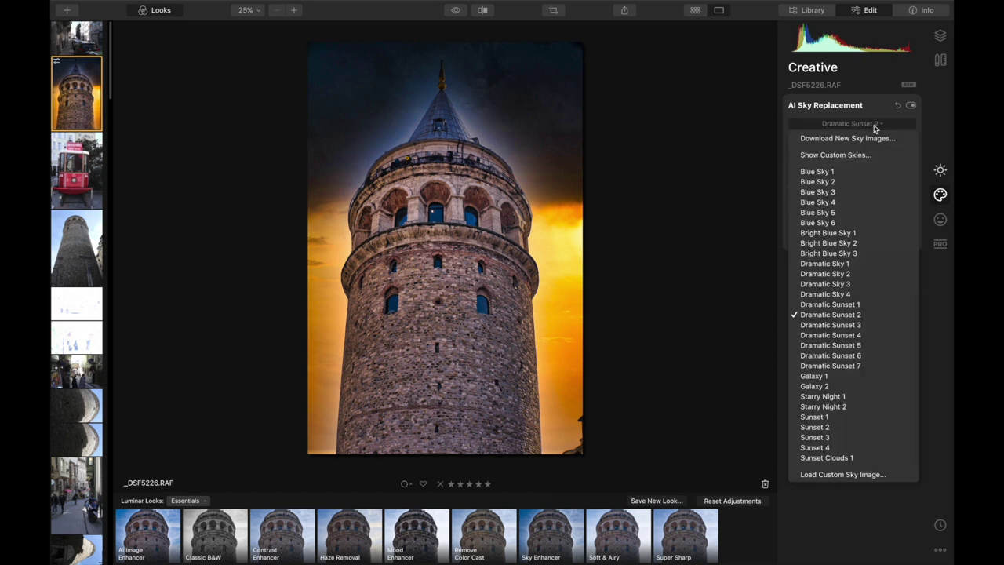
{"action": "left_click", "coordinate": [854, 325]}
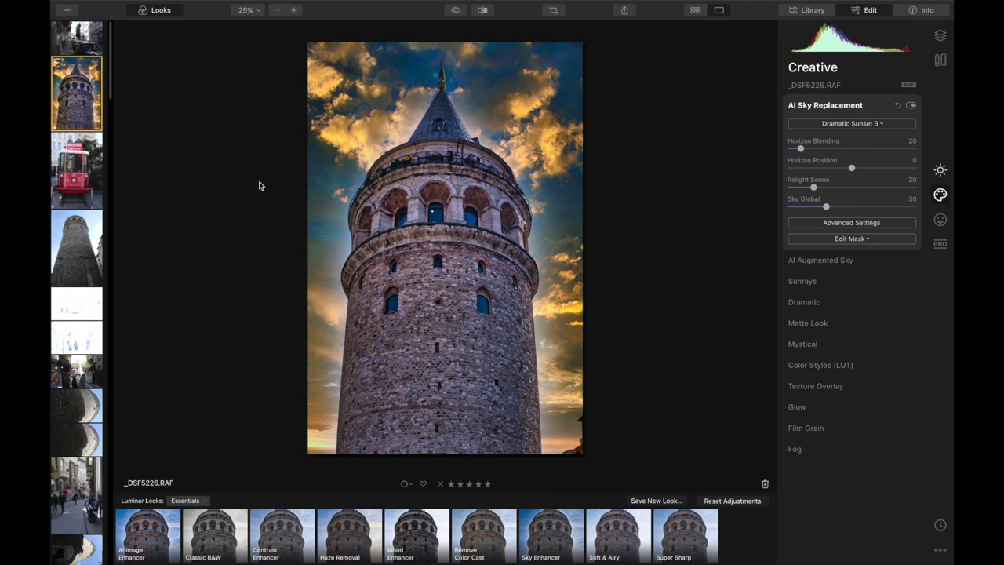
{"action": "left_click", "coordinate": [482, 10]}
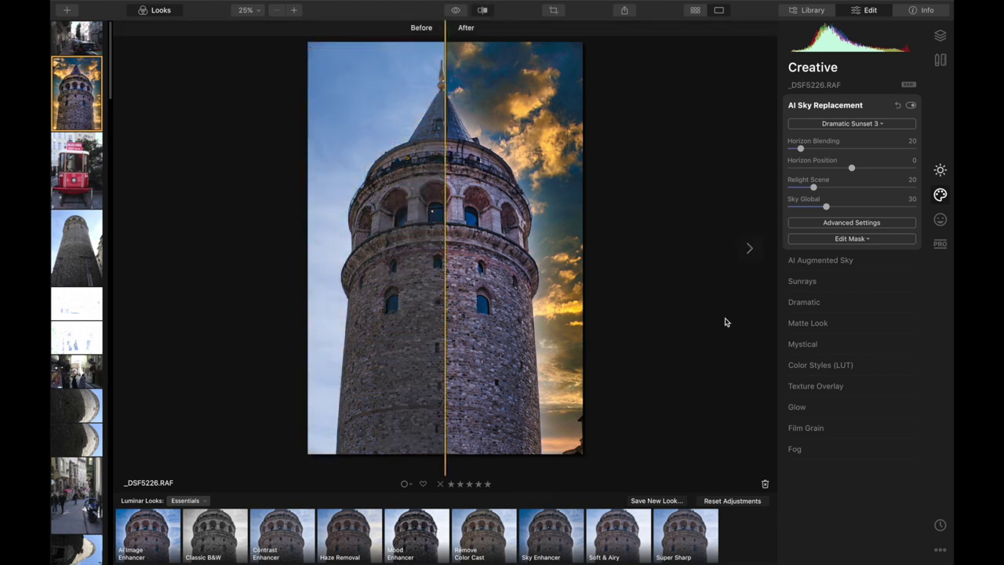
{"action": "mouse_move", "coordinate": [446, 251]}
{"action": "left_mouse_down"}
{"action": "mouse_move", "coordinate": [321, 251]}
{"action": "mouse_move", "coordinate": [755, 281]}
{"action": "mouse_move", "coordinate": [246, 244]}
{"action": "mouse_move", "coordinate": [441, 181]}
{"action": "left_mouse_up"}
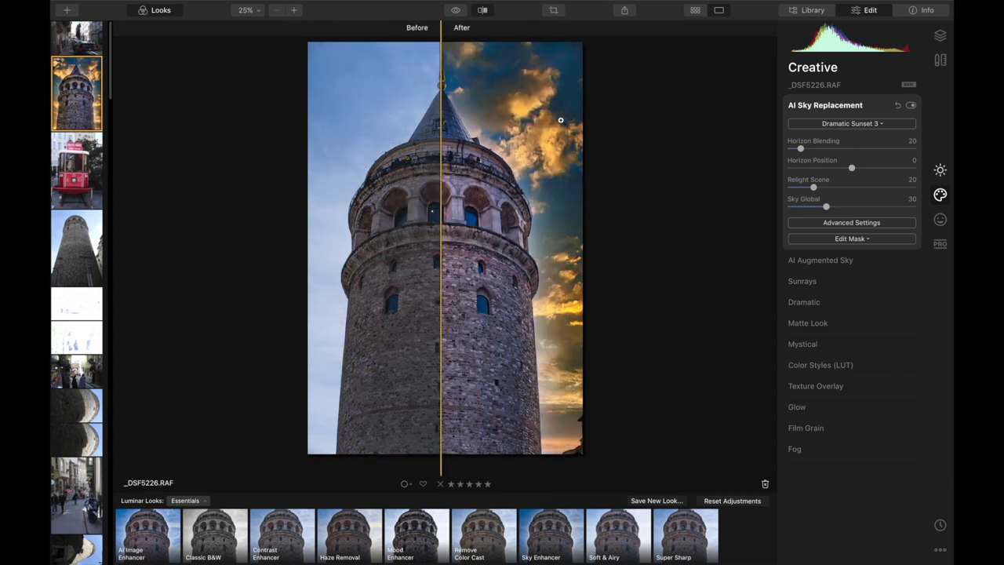
{"action": "mouse_move", "coordinate": [502, 2]}
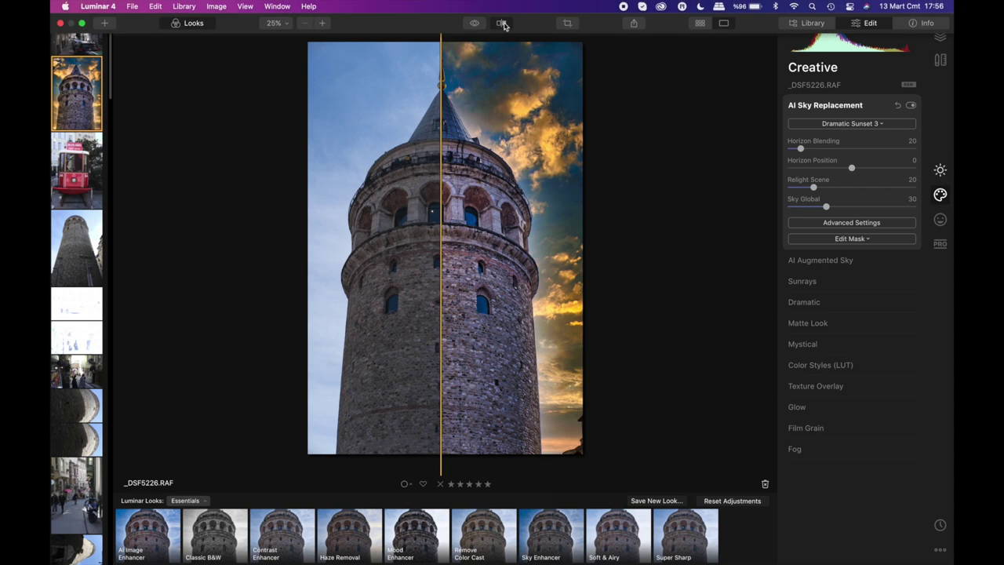
{"action": "left_click", "coordinate": [495, 19]}
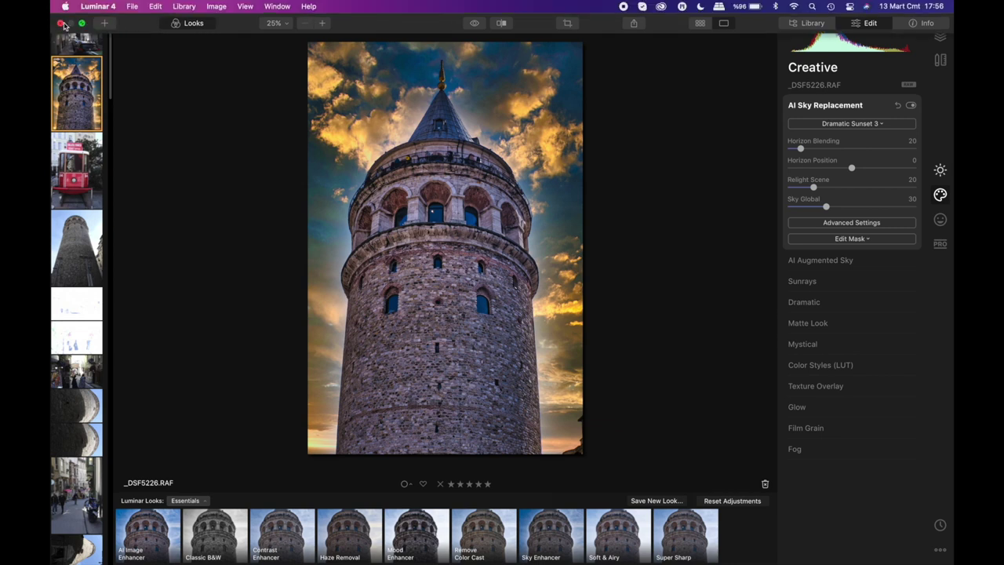
- Quit Luminar 4 and relaunch Luminar AI
{"action": "left_click", "coordinate": [62, 24]}
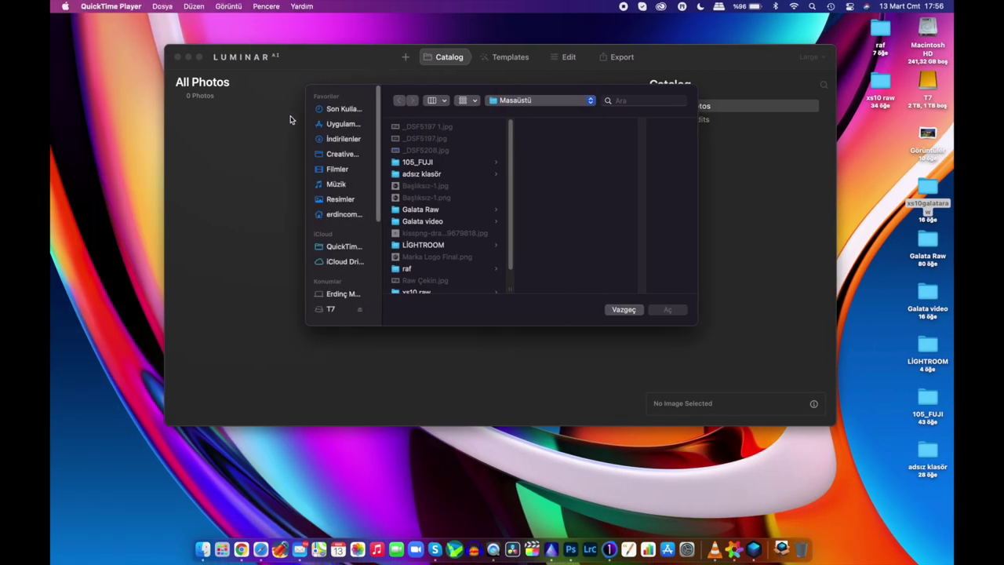
{"action": "left_click", "coordinate": [311, 56]}
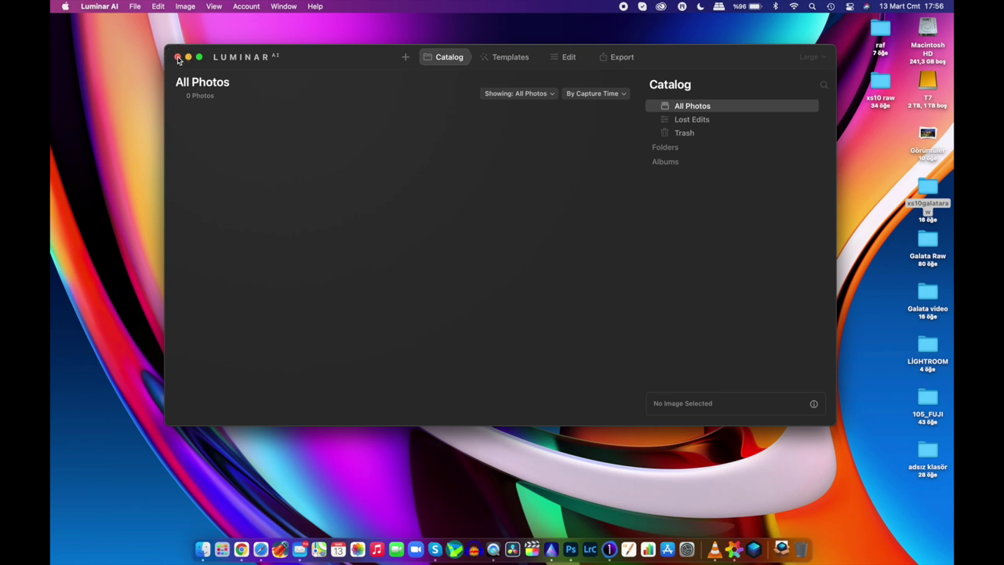
{"action": "left_click", "coordinate": [178, 59]}
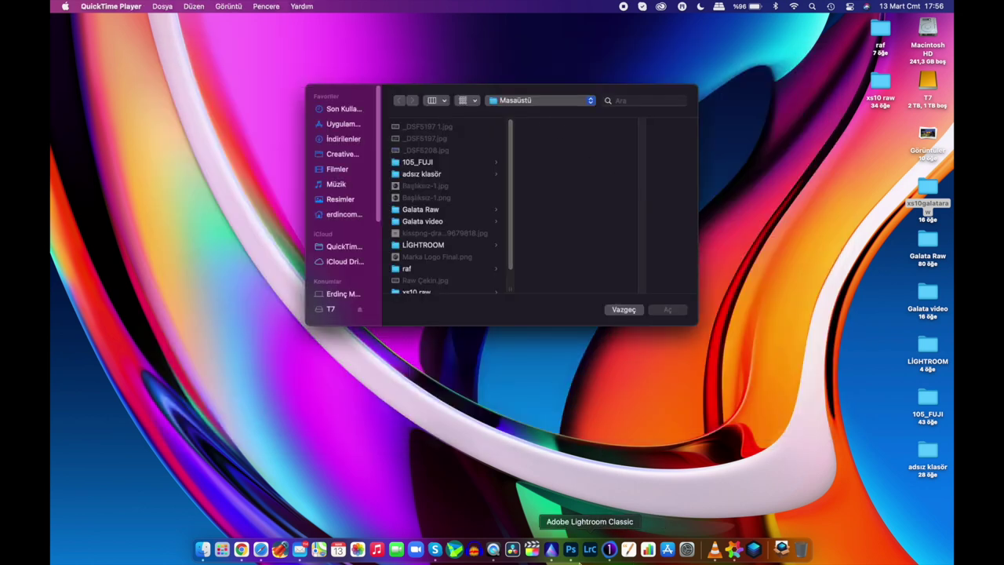
{"action": "left_click", "coordinate": [551, 549]}
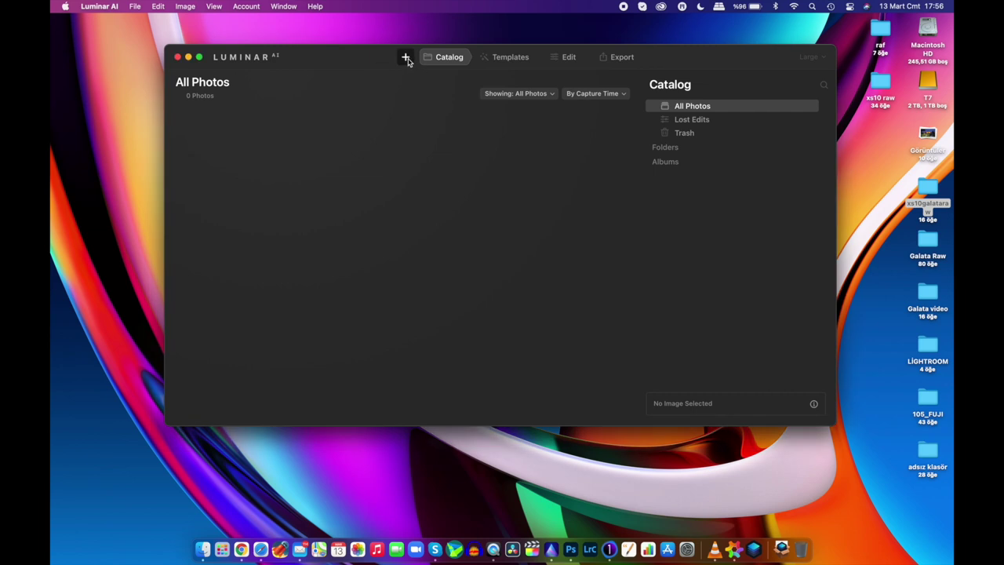
{"action": "mouse_move", "coordinate": [665, 147]}
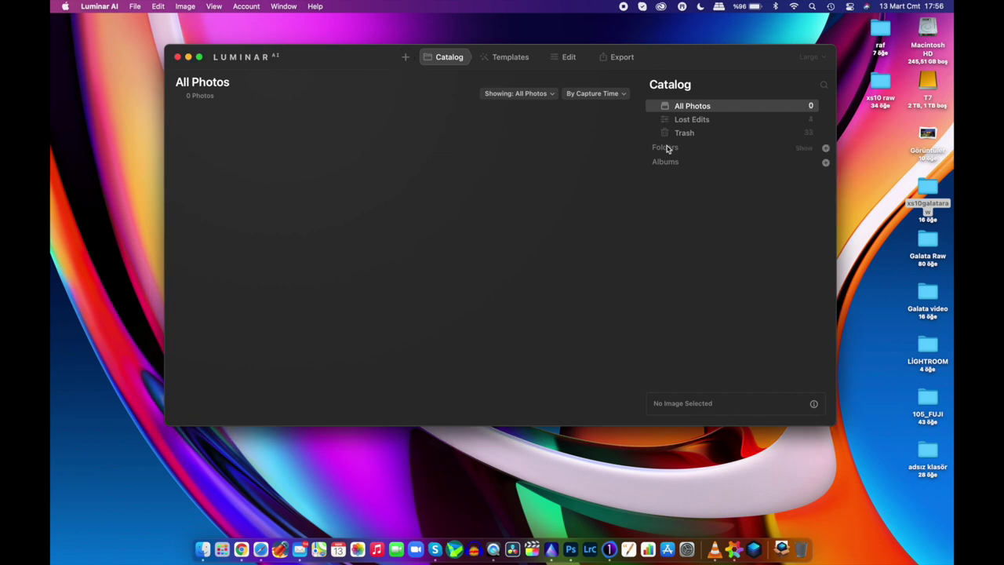
- Add the Galata Raw folder to the Luminar AI catalog and open _DSF5226.RAF for editing
{"action": "left_click", "coordinate": [825, 149]}
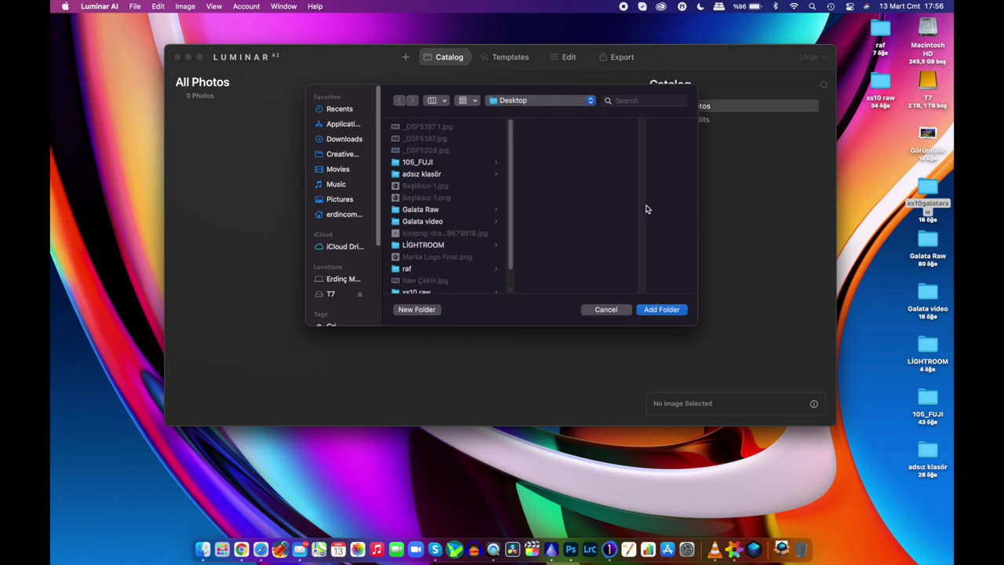
{"action": "scroll", "coordinate": [407, 204], "scroll_direction": "down", "scroll_amount": 1}
{"action": "left_click", "coordinate": [428, 190]}
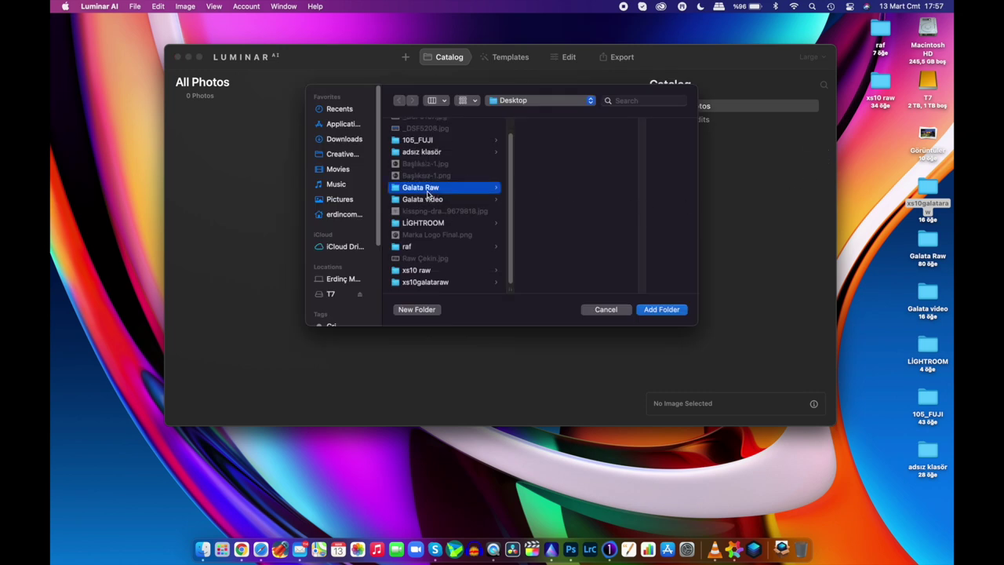
{"action": "left_click", "coordinate": [669, 310]}
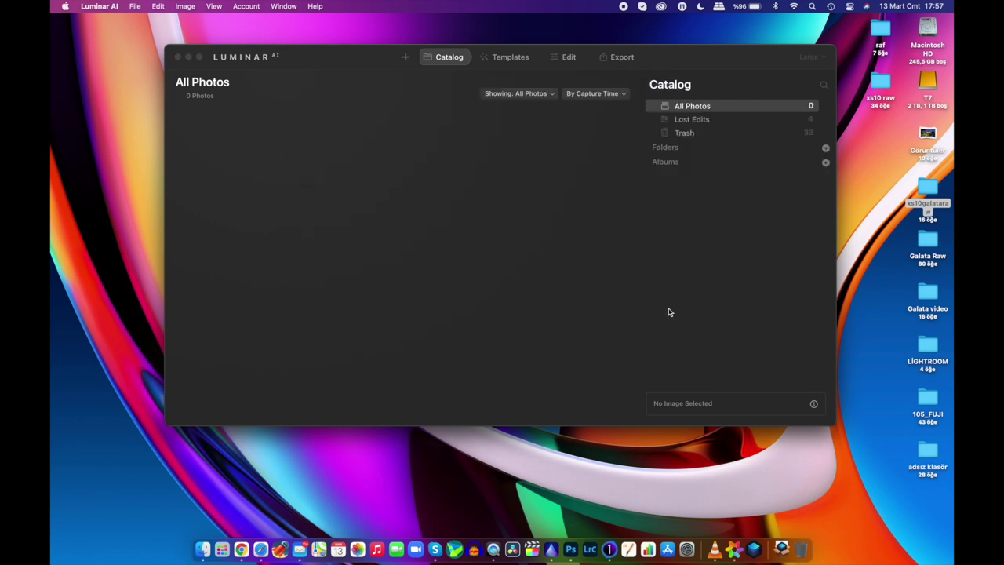
{"action": "double_click", "coordinate": [463, 181]}
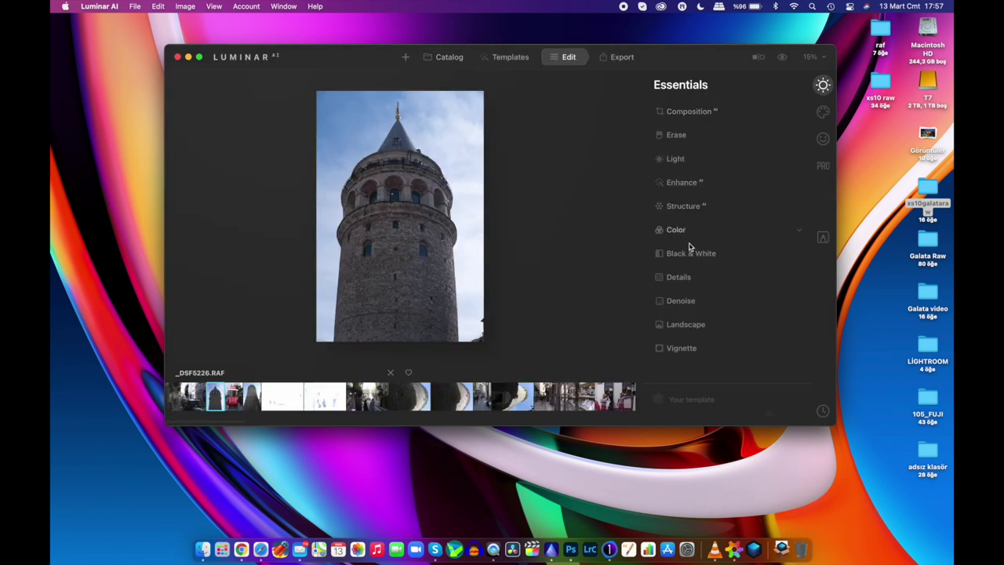
- Raise the Enhance Accent slider to make the tower photo more vivid
{"action": "left_click", "coordinate": [679, 184]}
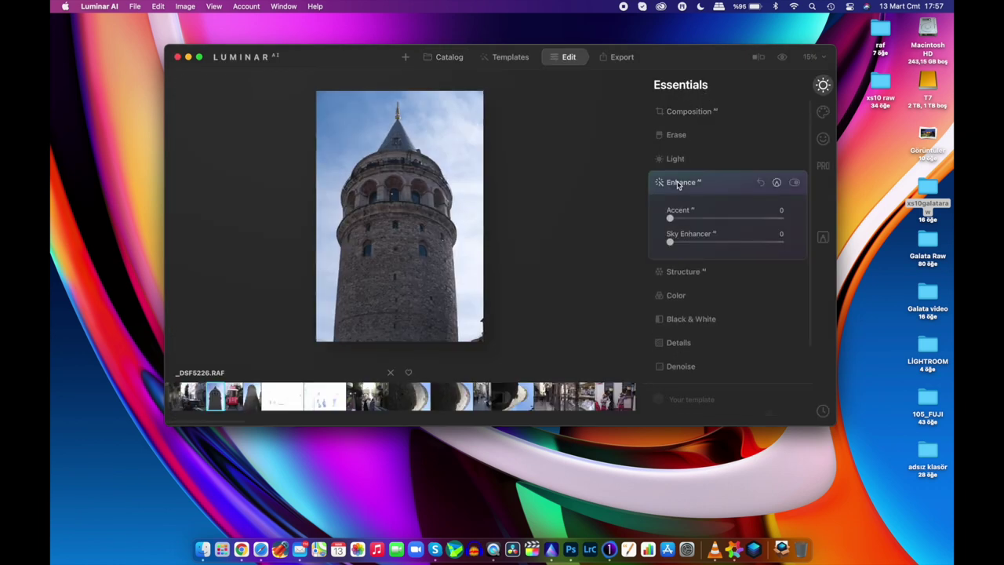
{"action": "left_click_drag", "start_coordinate": [670, 218], "coordinate": [789, 226]}
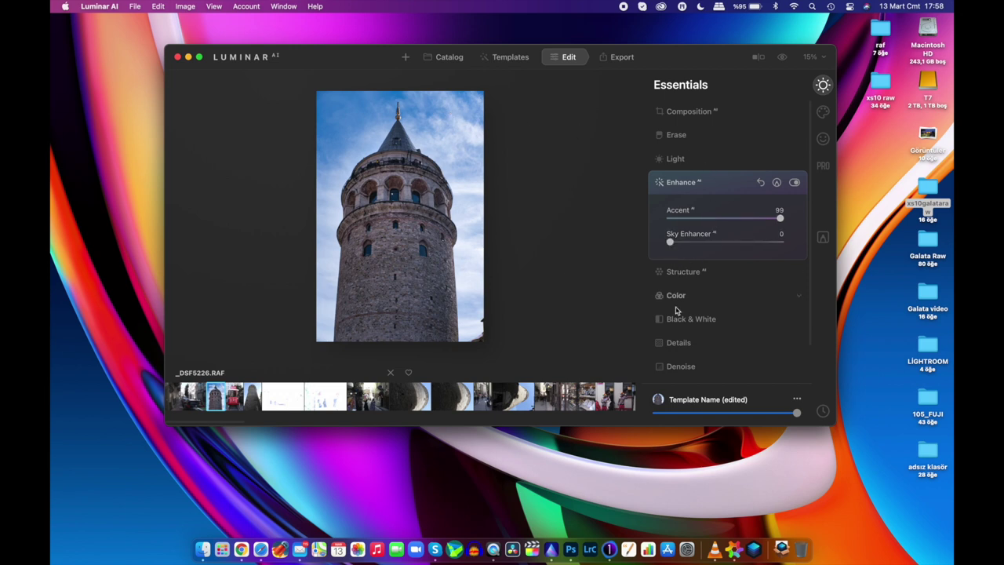
{"action": "left_click", "coordinate": [690, 272]}
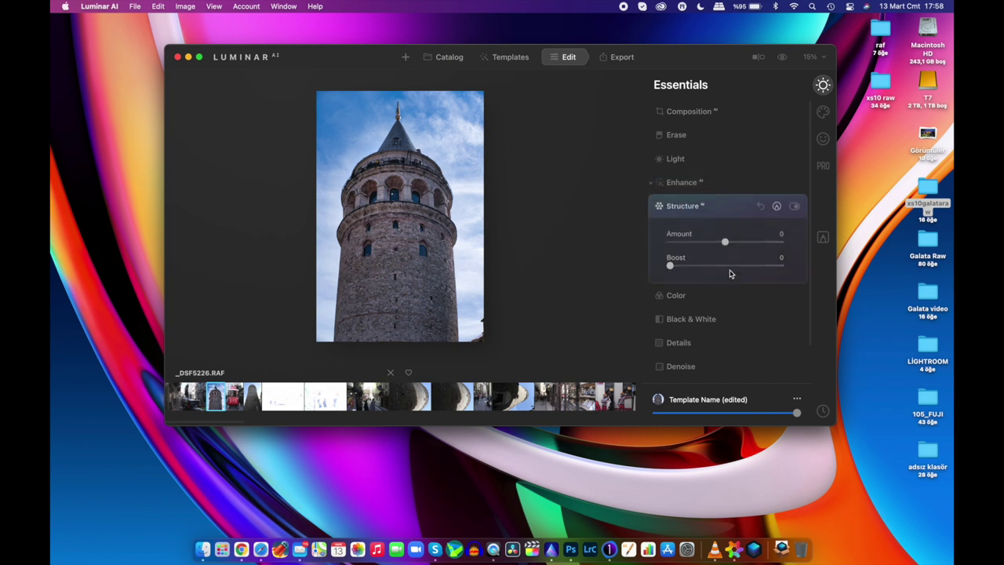
{"action": "left_click", "coordinate": [725, 243]}
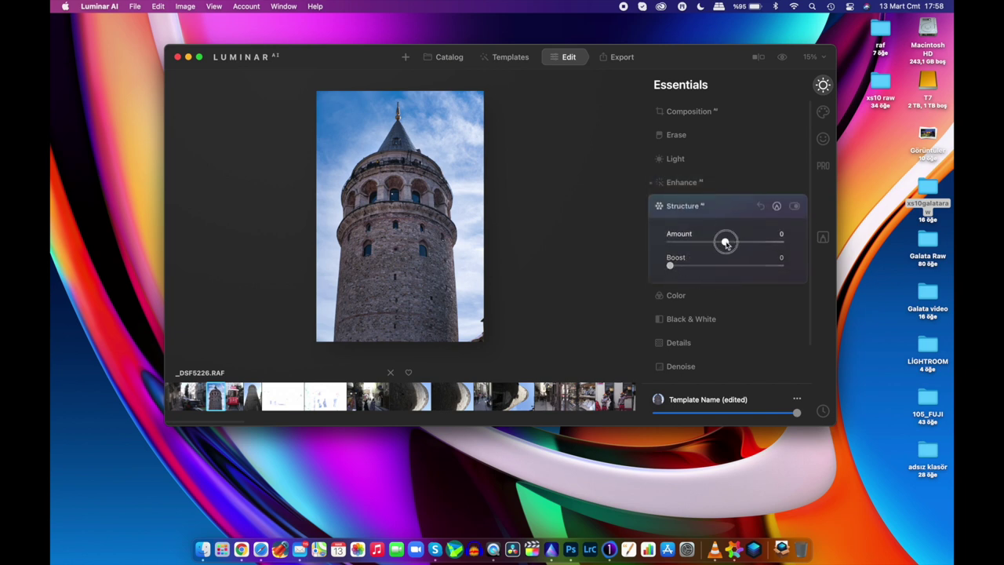
- Zoom into the tower's arched windows full screen and set Structure Amount to 42
{"action": "double_click", "coordinate": [392, 181]}
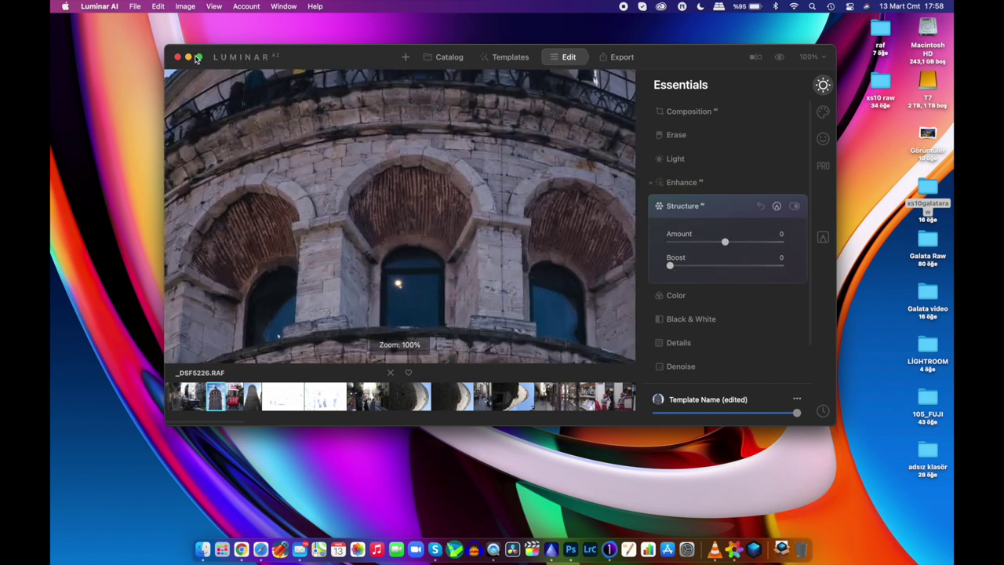
{"action": "left_click", "coordinate": [200, 57]}
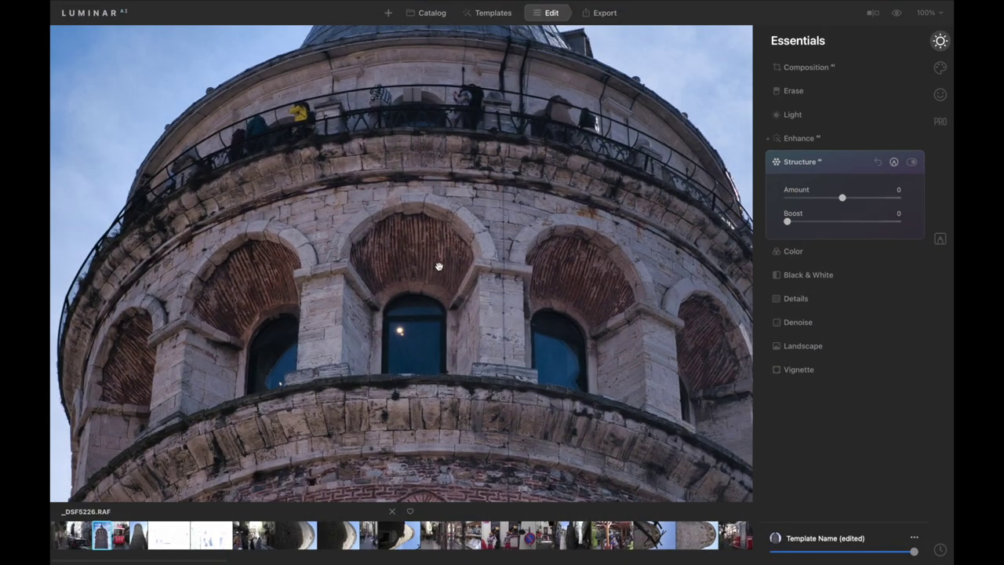
{"action": "left_click_drag", "start_coordinate": [841, 197], "coordinate": [865, 197]}
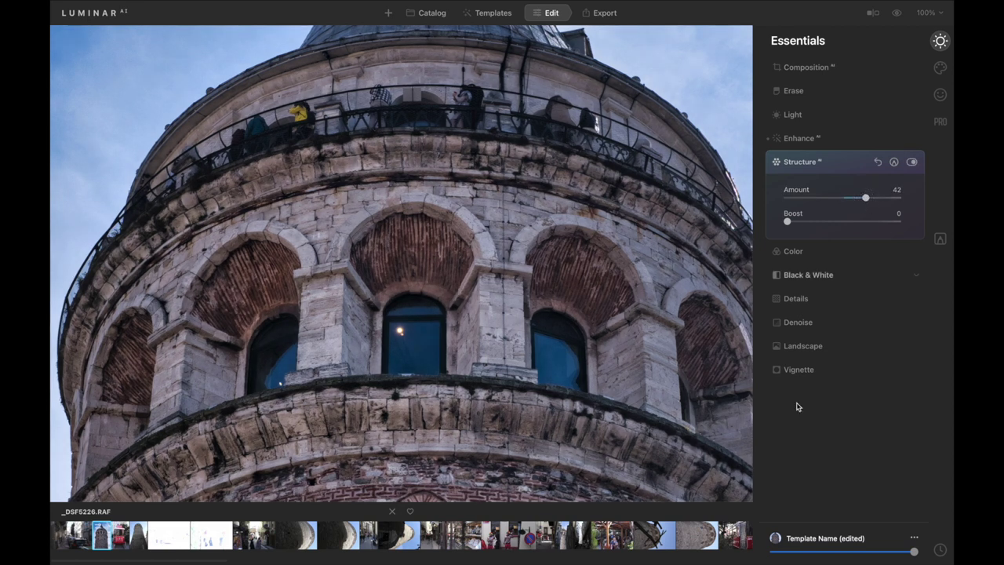
{"action": "left_click", "coordinate": [795, 298]}
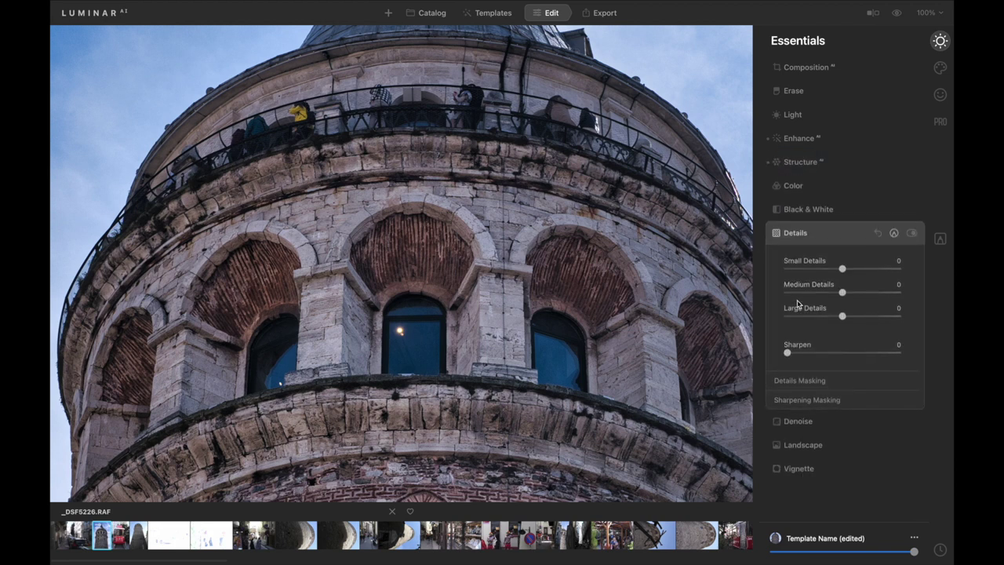
- Raise Details Sharpen on the tower photo, then set Landscape Dehaze to 59 and Golden Hour to 31
{"action": "left_click_drag", "start_coordinate": [787, 354], "coordinate": [848, 359]}
{"action": "left_click", "coordinate": [808, 445]}
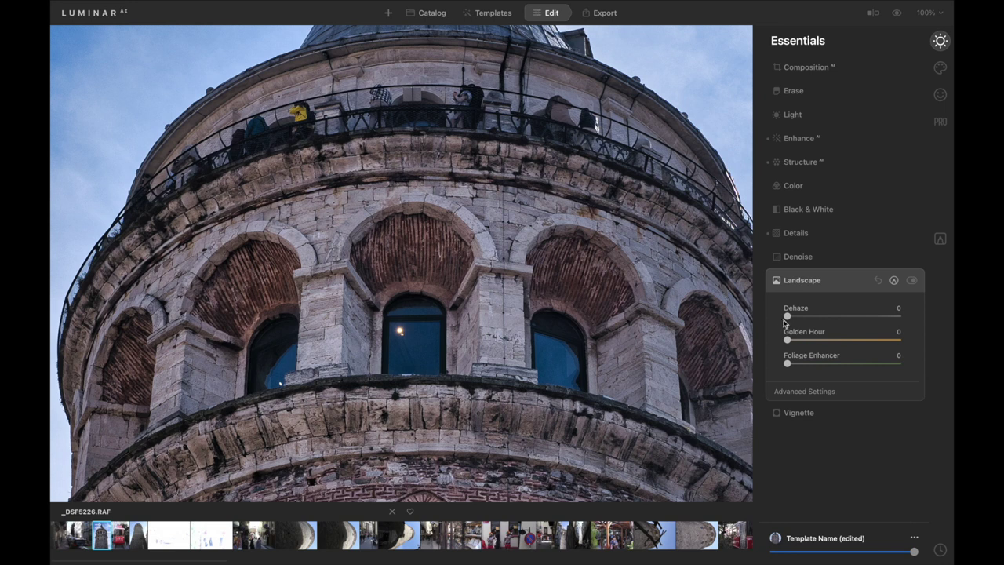
{"action": "key", "text": "ctrl+0"}
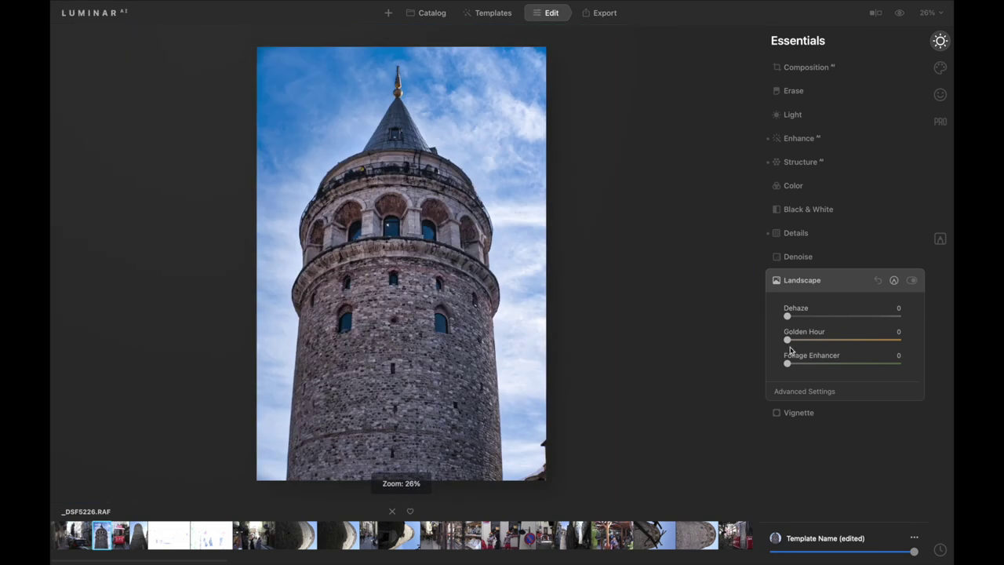
{"action": "left_click_drag", "start_coordinate": [786, 315], "coordinate": [854, 325]}
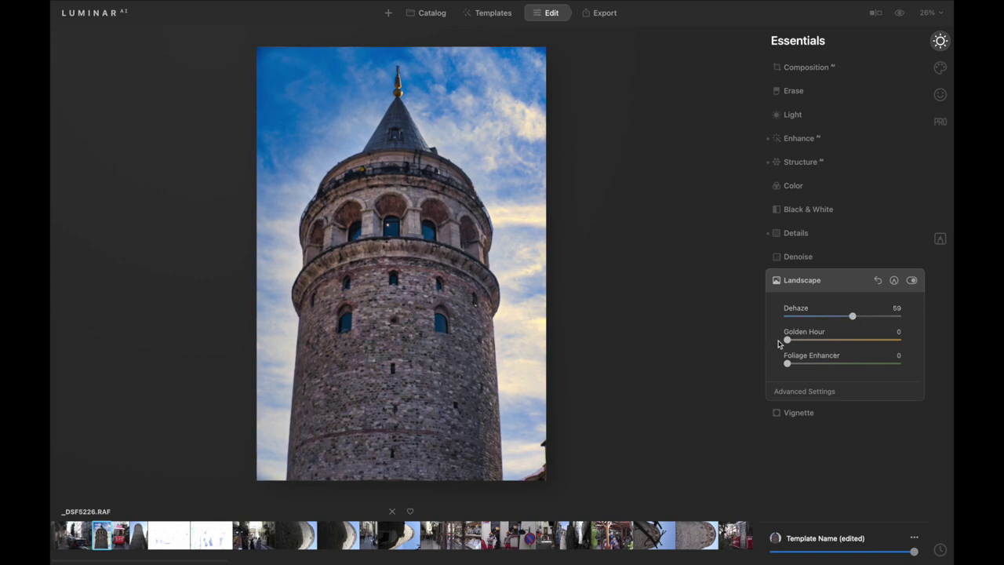
{"action": "mouse_move", "coordinate": [787, 338]}
{"action": "left_mouse_down"}
{"action": "mouse_move", "coordinate": [840, 340]}
{"action": "mouse_move", "coordinate": [829, 346]}
{"action": "left_mouse_up"}
- Replace the tower's sky with Dramatic Sunset 3, after first trying Dramatic Sunset 1
{"action": "left_click", "coordinate": [941, 68]}
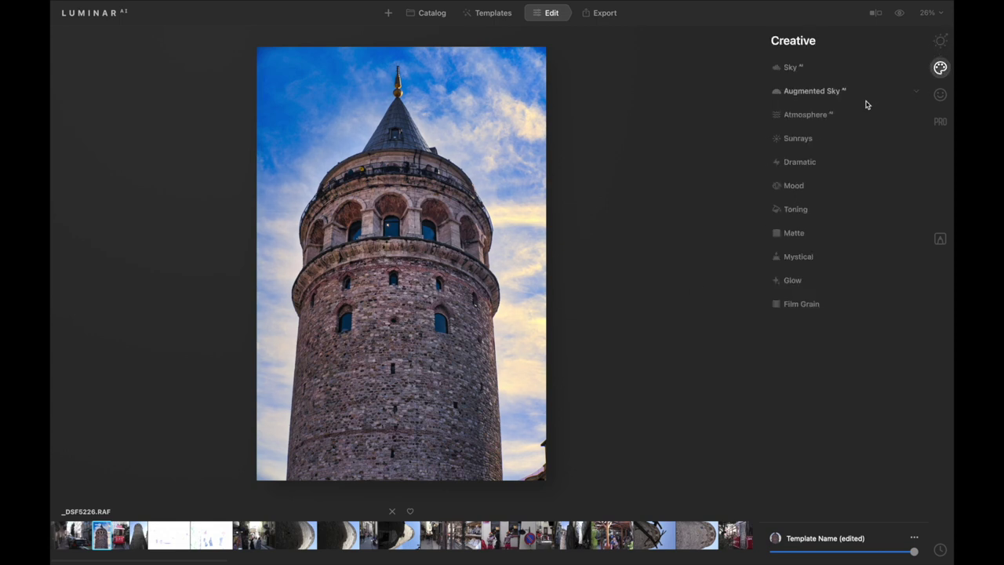
{"action": "left_click", "coordinate": [790, 69]}
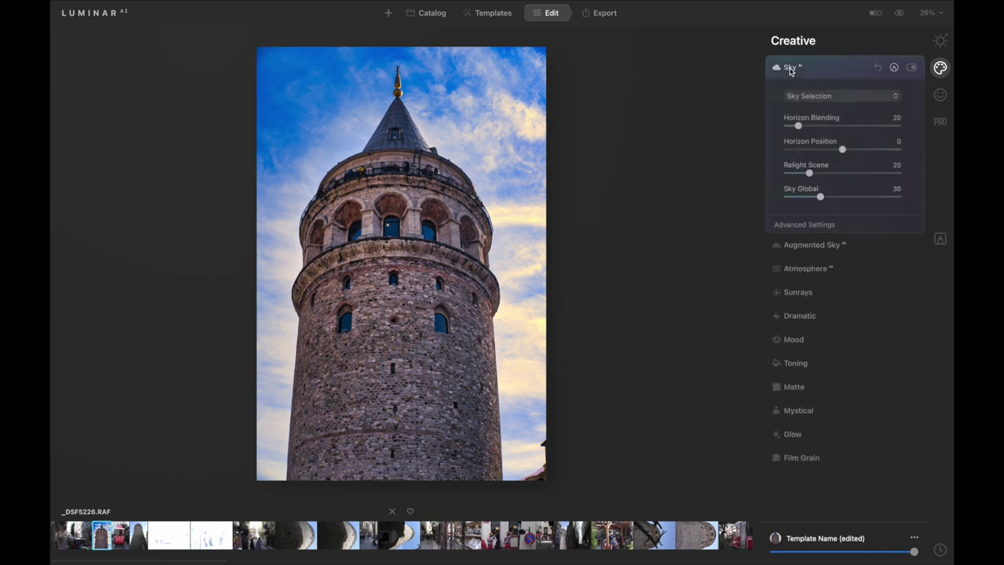
{"action": "left_click", "coordinate": [838, 97]}
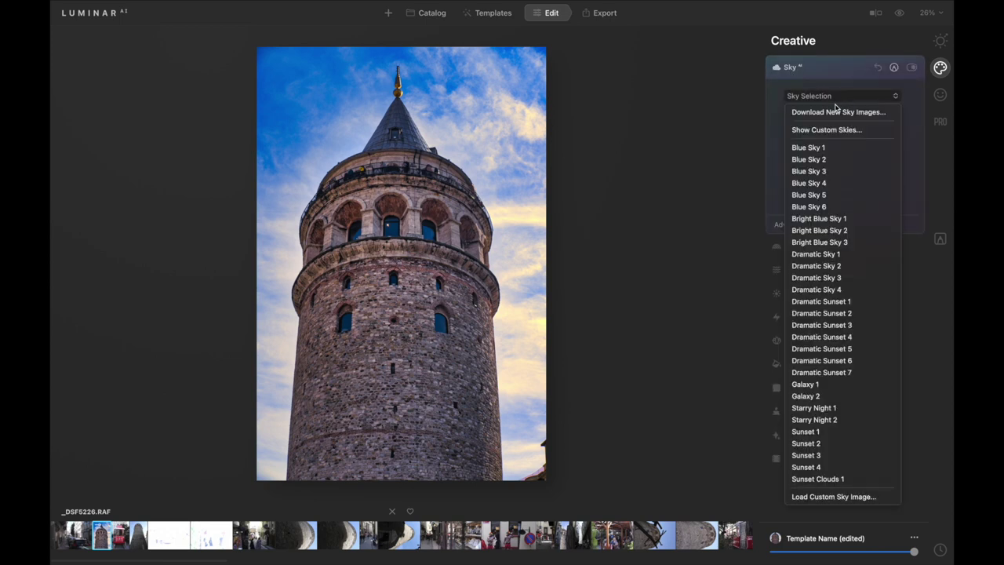
{"action": "left_click", "coordinate": [840, 307]}
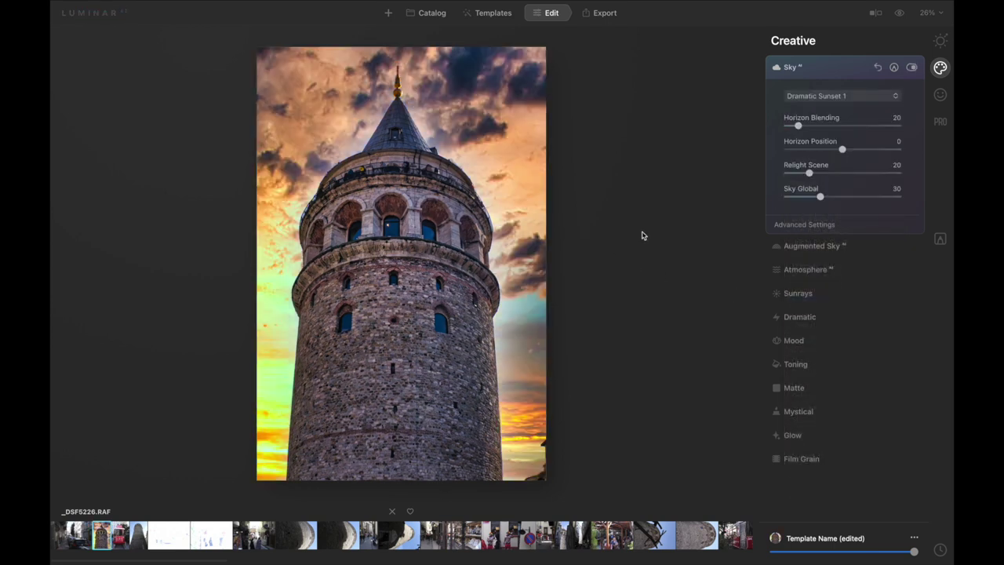
{"action": "left_click", "coordinate": [870, 96]}
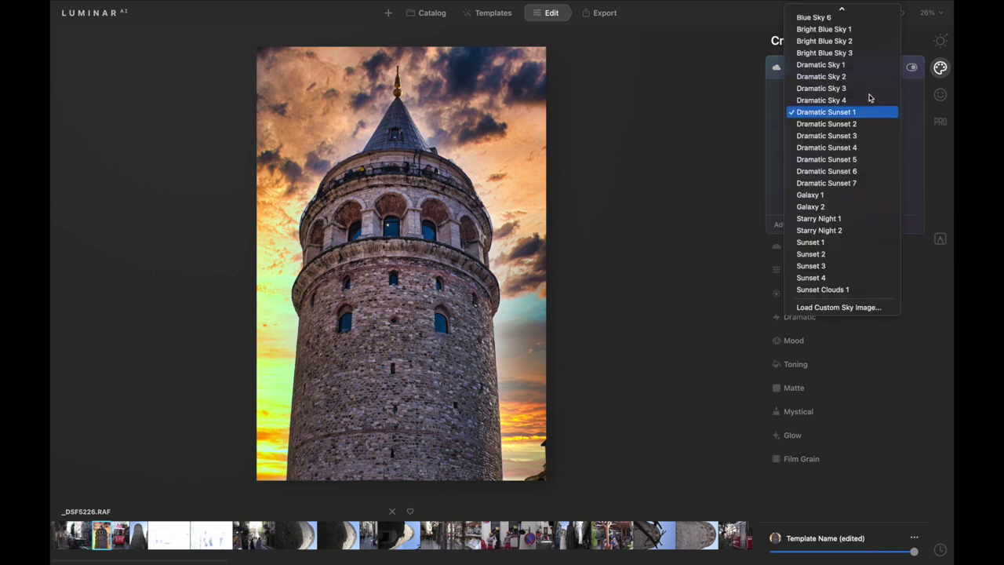
{"action": "left_click", "coordinate": [823, 138]}
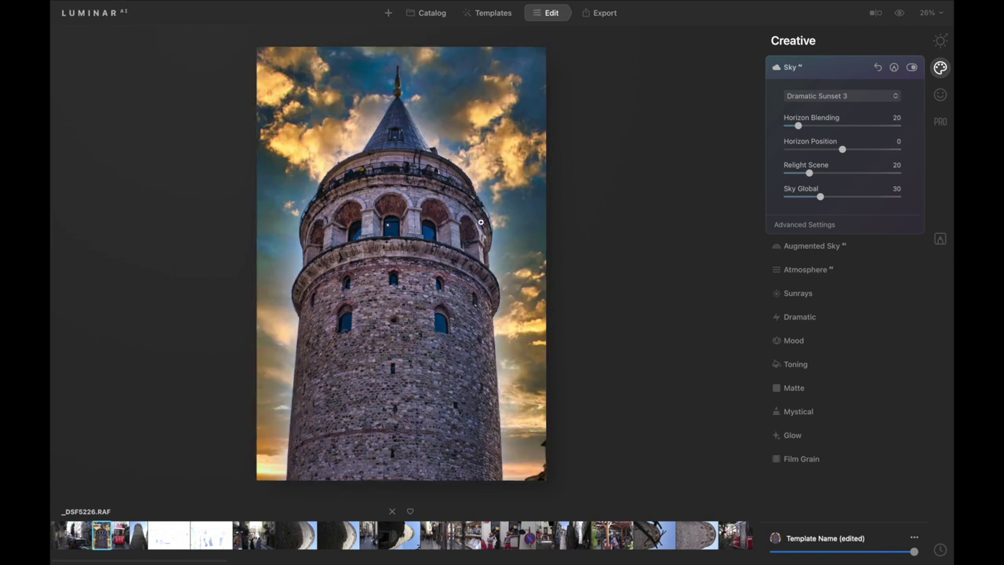
- Inspect the sky blend around the conical roof at 100% zoom, then fit the photo back in view
{"action": "left_click", "coordinate": [401, 228]}
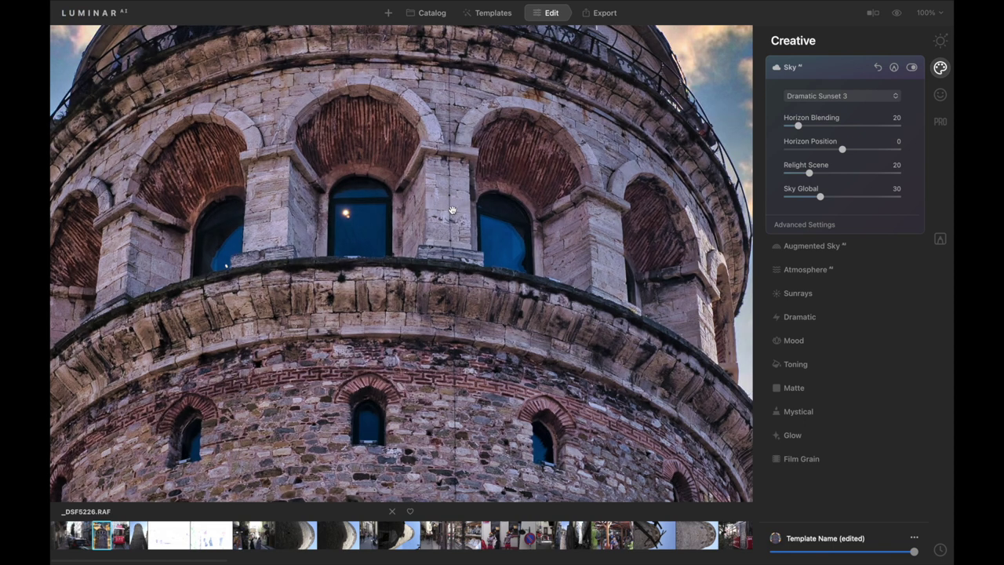
{"action": "left_click_drag", "start_coordinate": [451, 158], "coordinate": [460, 336]}
{"action": "mouse_move", "coordinate": [427, 243]}
{"action": "left_mouse_down"}
{"action": "mouse_move", "coordinate": [460, 319]}
{"action": "mouse_move", "coordinate": [446, 320]}
{"action": "left_mouse_up"}
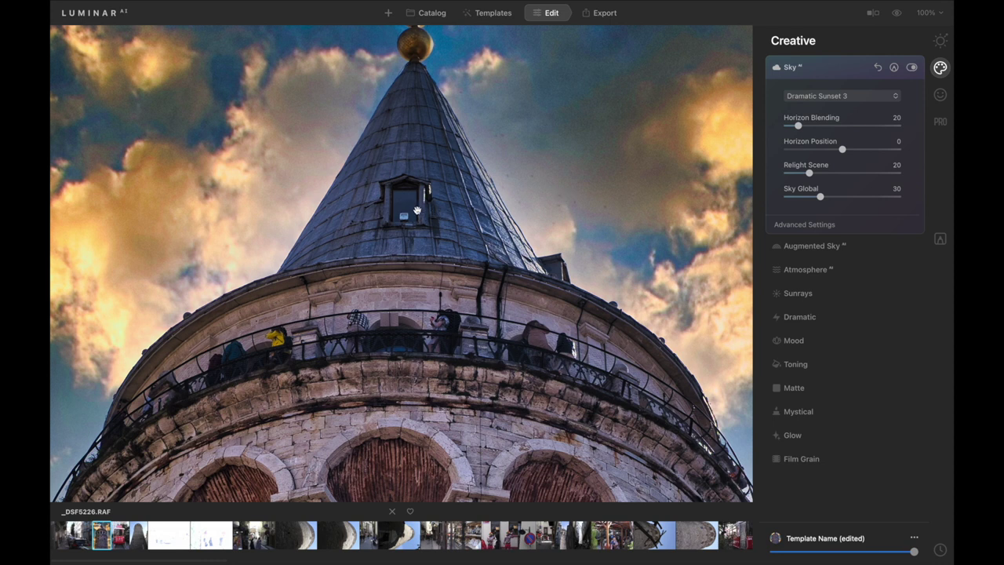
{"action": "left_click", "coordinate": [520, 192]}
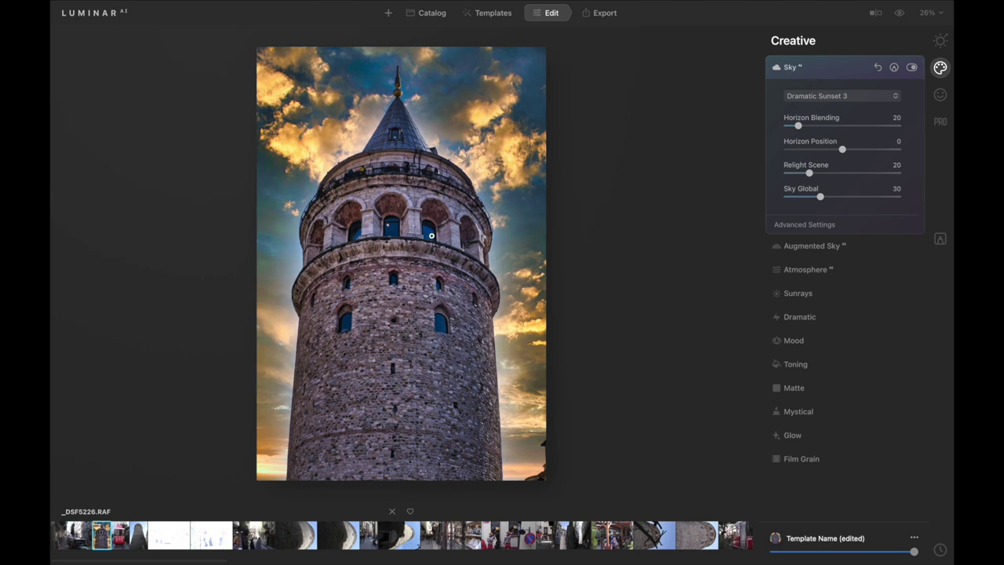
- Revisit the replacement sky list, then open the bald man's street portrait _DSF5272.RAF
{"action": "left_click", "coordinate": [848, 97]}
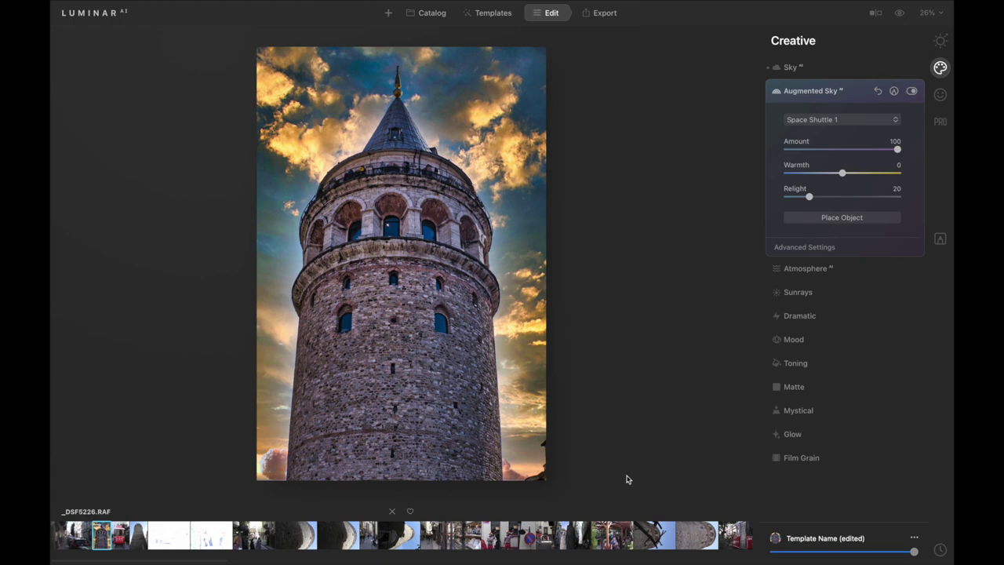
{"action": "left_click", "coordinate": [666, 540]}
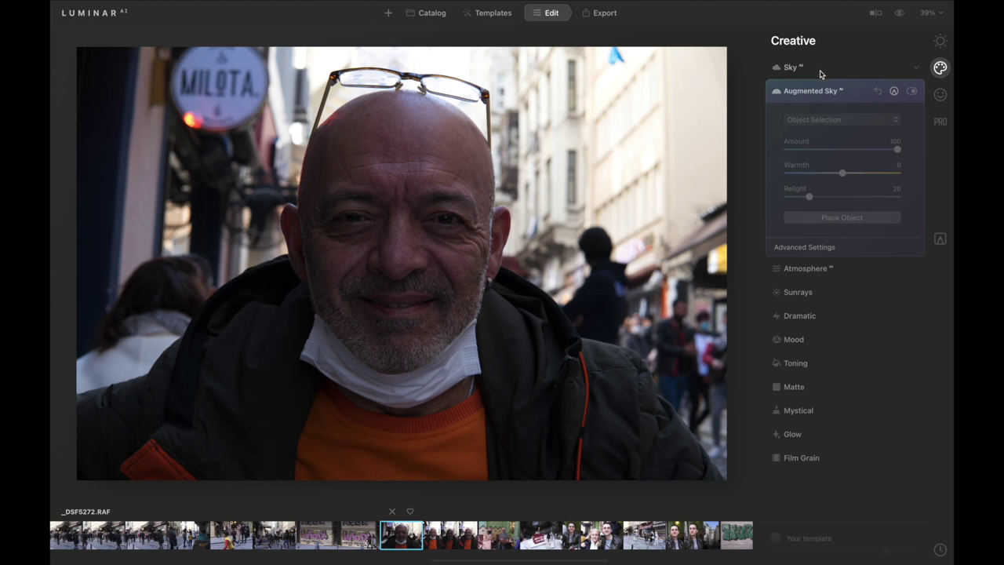
- Raise Essentials Enhance Accent to 100 on the _DSF5272.RAF portrait
{"action": "left_click", "coordinate": [940, 41]}
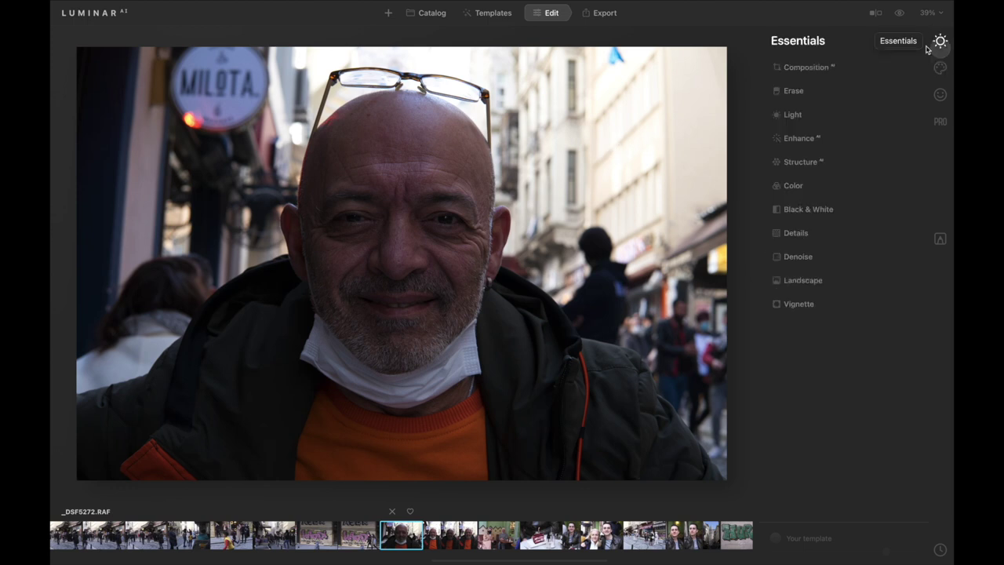
{"action": "left_click", "coordinate": [812, 140]}
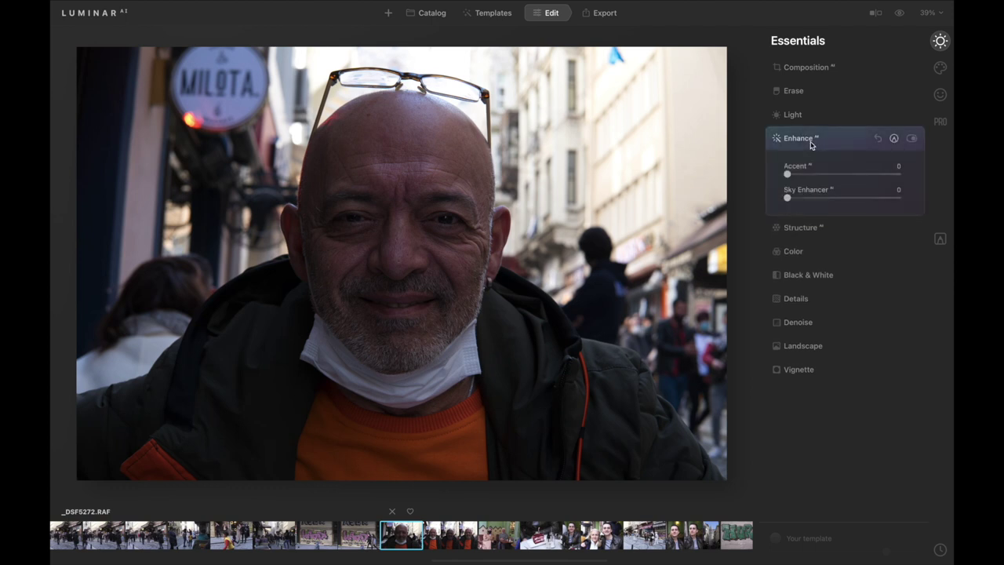
{"action": "left_click_drag", "start_coordinate": [788, 174], "coordinate": [938, 174]}
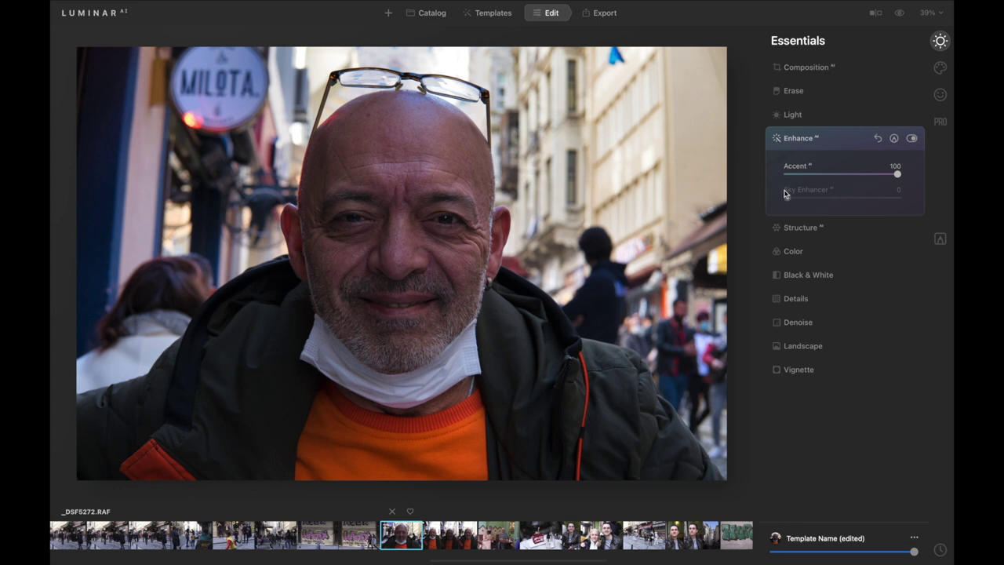
{"action": "left_click", "coordinate": [941, 95]}
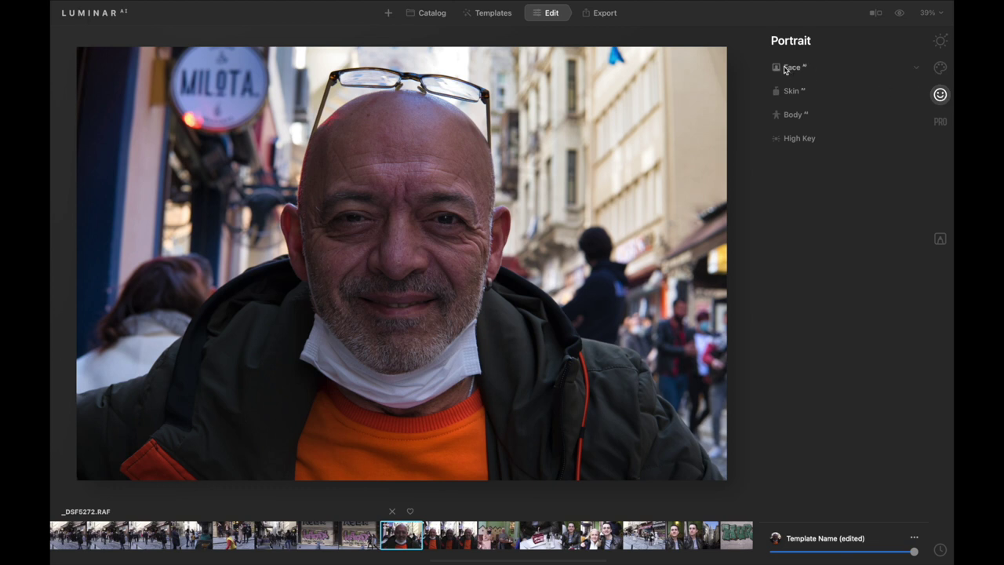
- Set Skin Amount to 100 and enable Skin Defects Removal on the portrait
{"action": "left_click", "coordinate": [791, 93]}
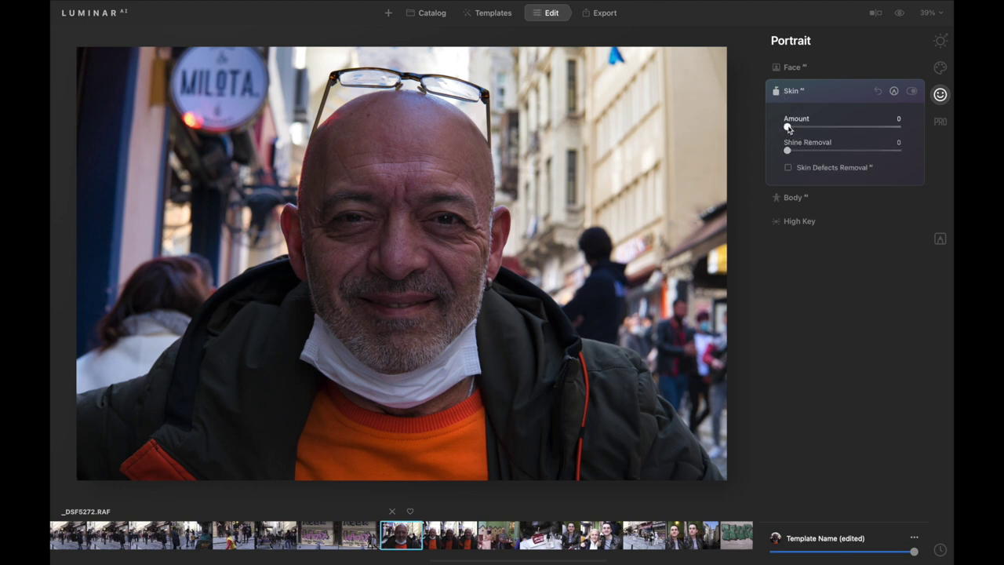
{"action": "left_click_drag", "start_coordinate": [787, 127], "coordinate": [915, 127]}
{"action": "left_click", "coordinate": [788, 169]}
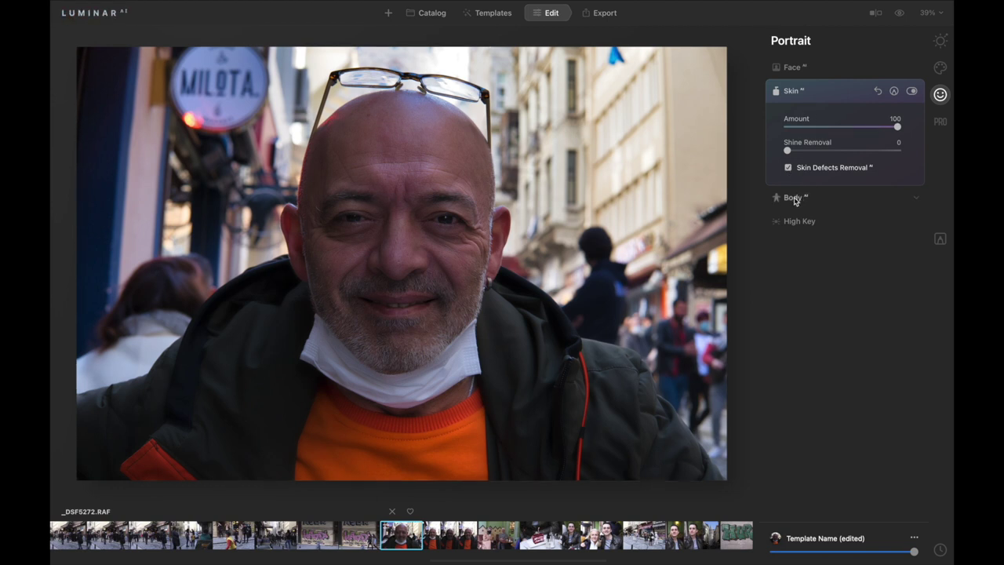
- Set Face Light to 15, Slim Face to 33, and Eye Enhancer to 100
{"action": "left_click", "coordinate": [790, 68]}
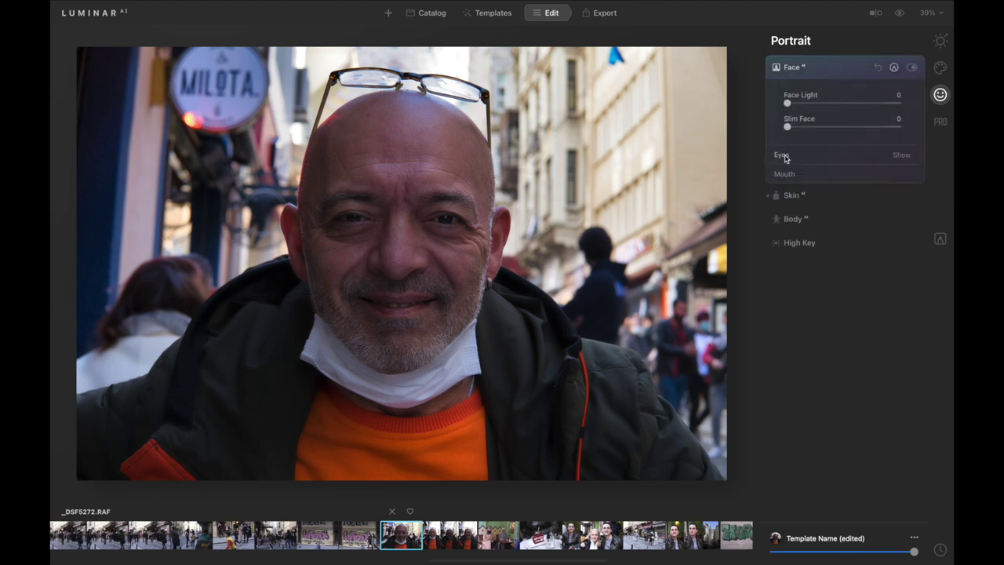
{"action": "left_click_drag", "start_coordinate": [787, 102], "coordinate": [808, 107]}
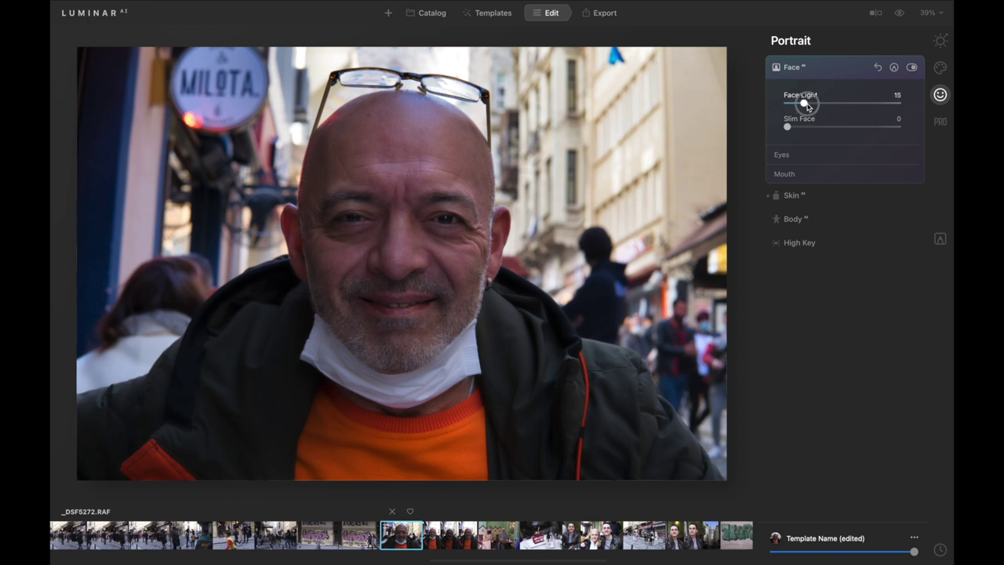
{"action": "left_click_drag", "start_coordinate": [788, 127], "coordinate": [827, 132]}
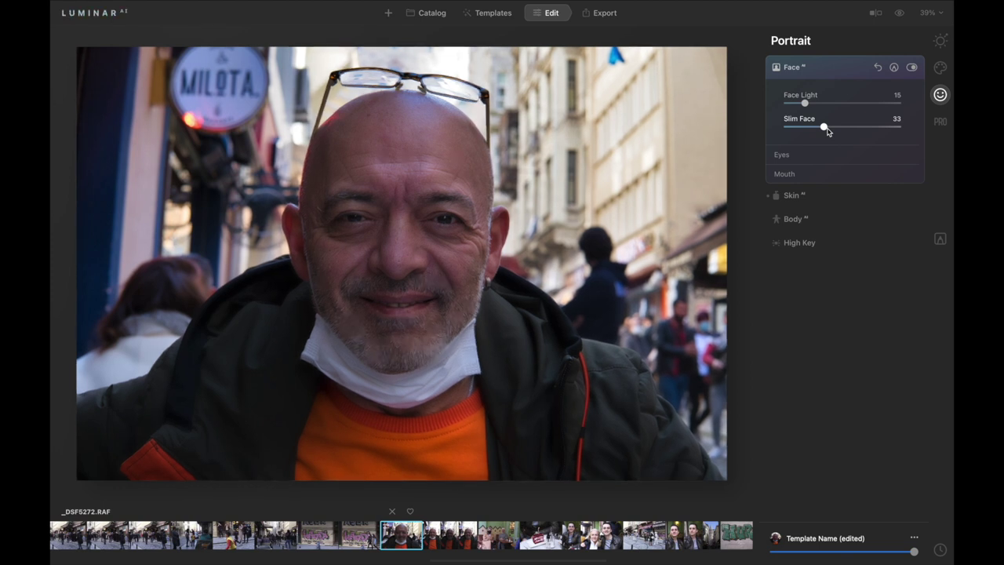
{"action": "left_click", "coordinate": [785, 157]}
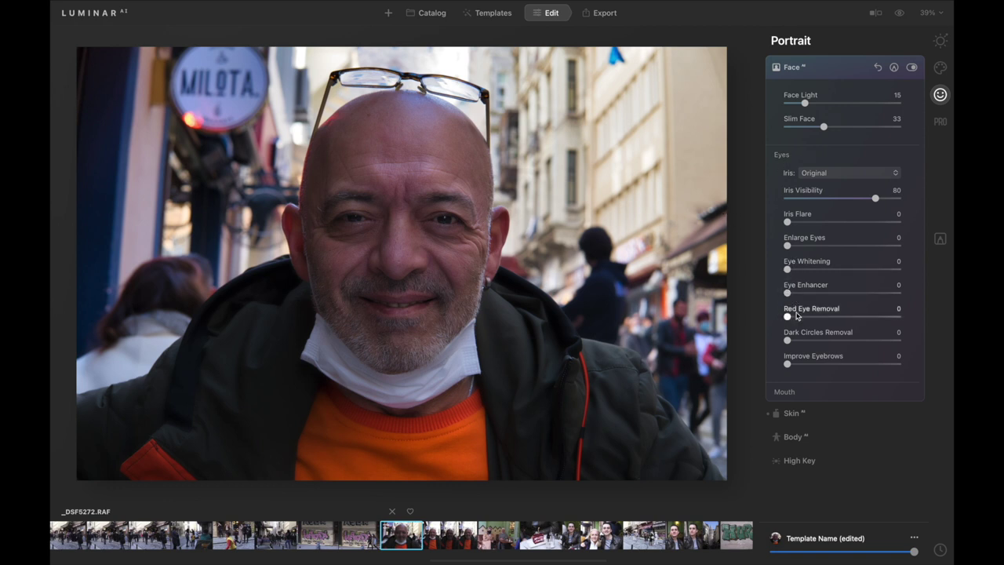
{"action": "left_click_drag", "start_coordinate": [787, 292], "coordinate": [951, 306]}
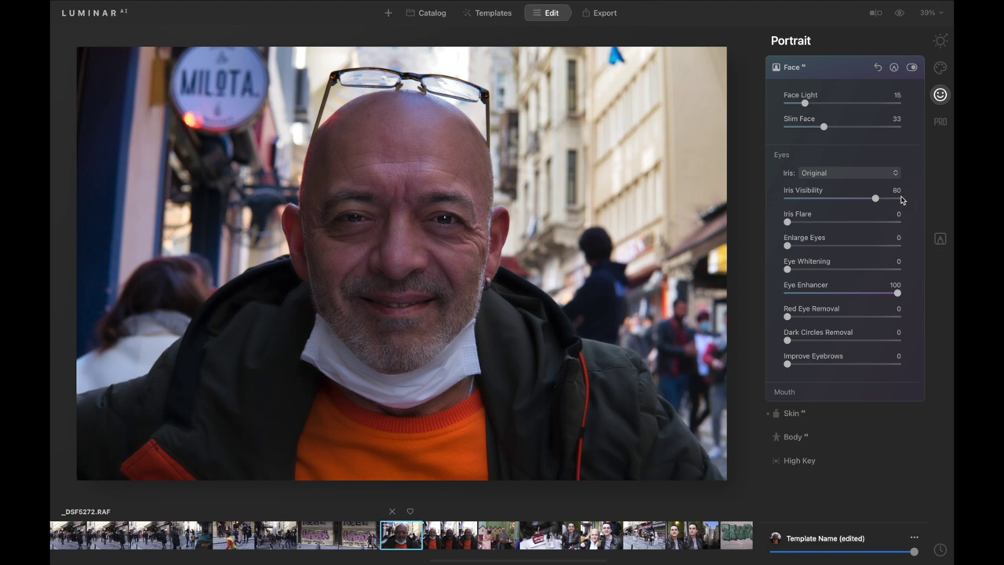
{"action": "left_click", "coordinate": [860, 173]}
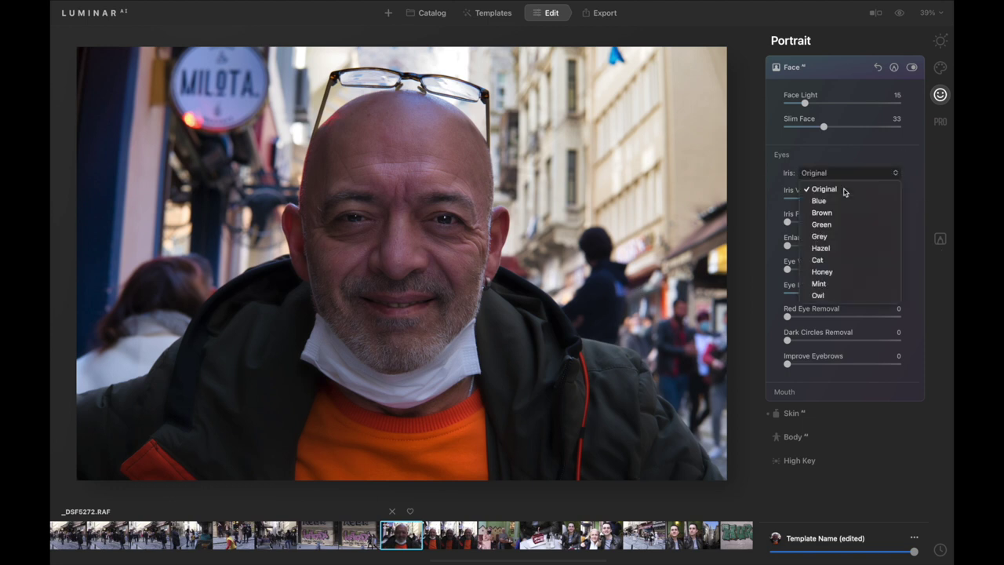
{"action": "left_click", "coordinate": [835, 200]}
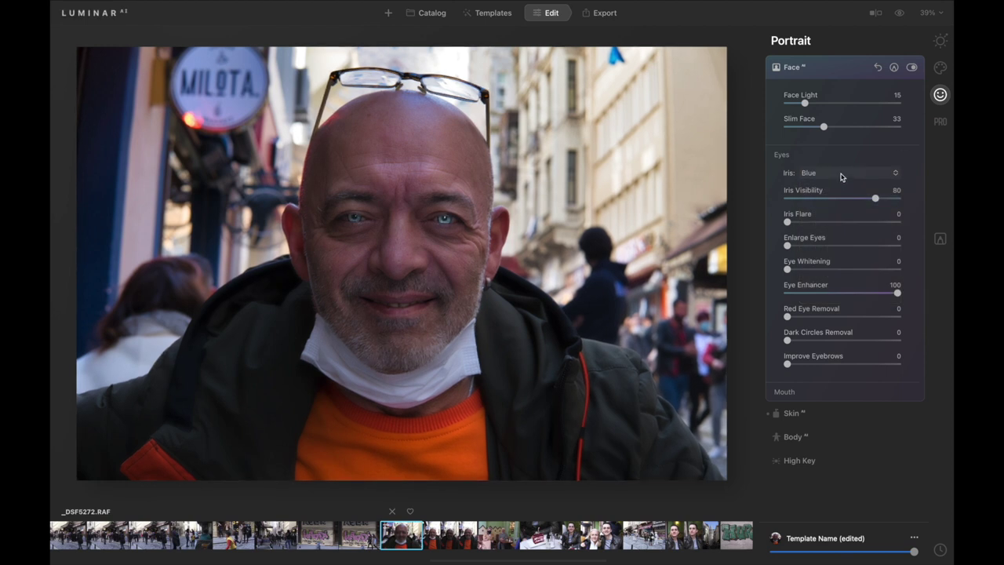
{"action": "left_click", "coordinate": [841, 174]}
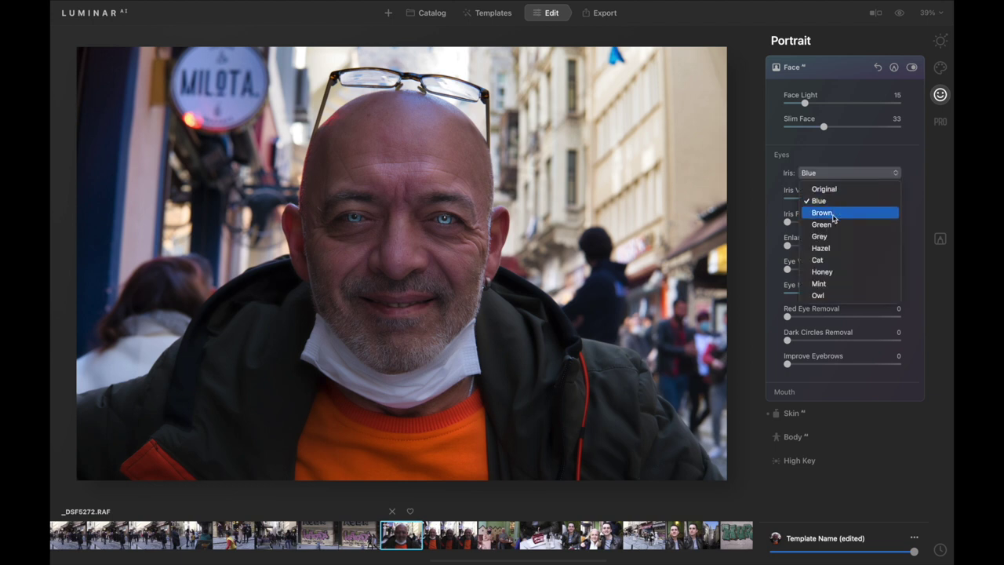
{"action": "left_click", "coordinate": [835, 176]}
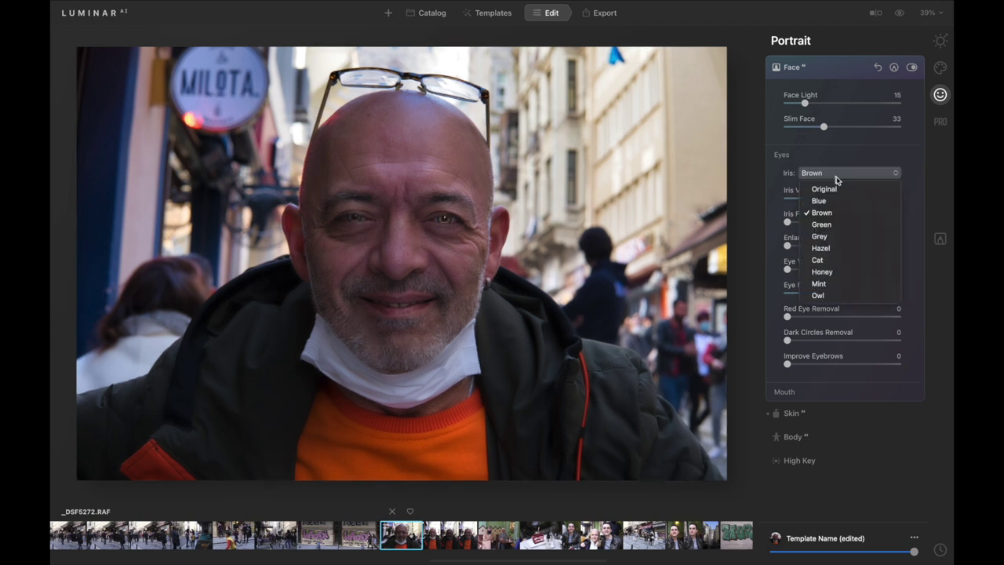
{"action": "left_click", "coordinate": [824, 224]}
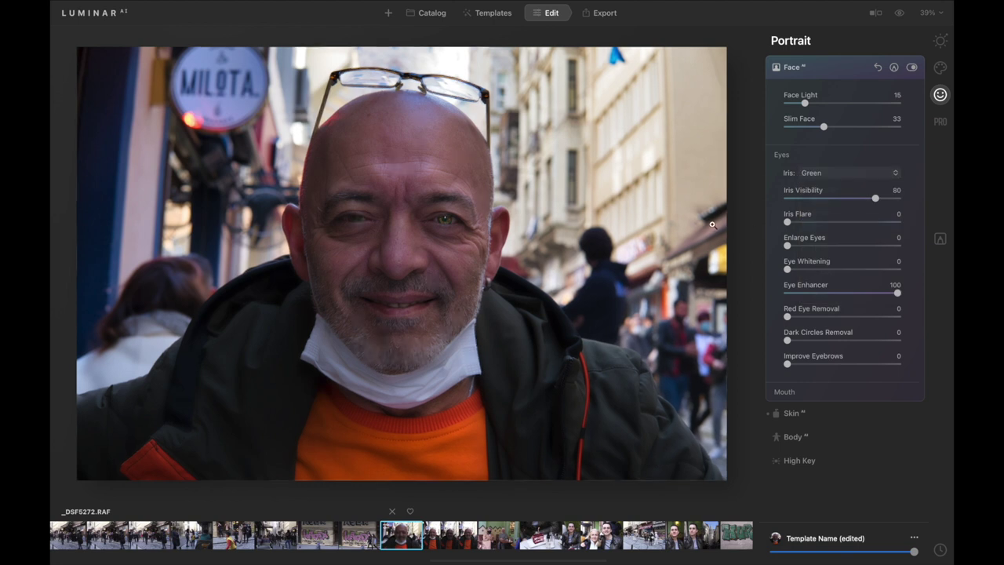
{"action": "left_click", "coordinate": [844, 177]}
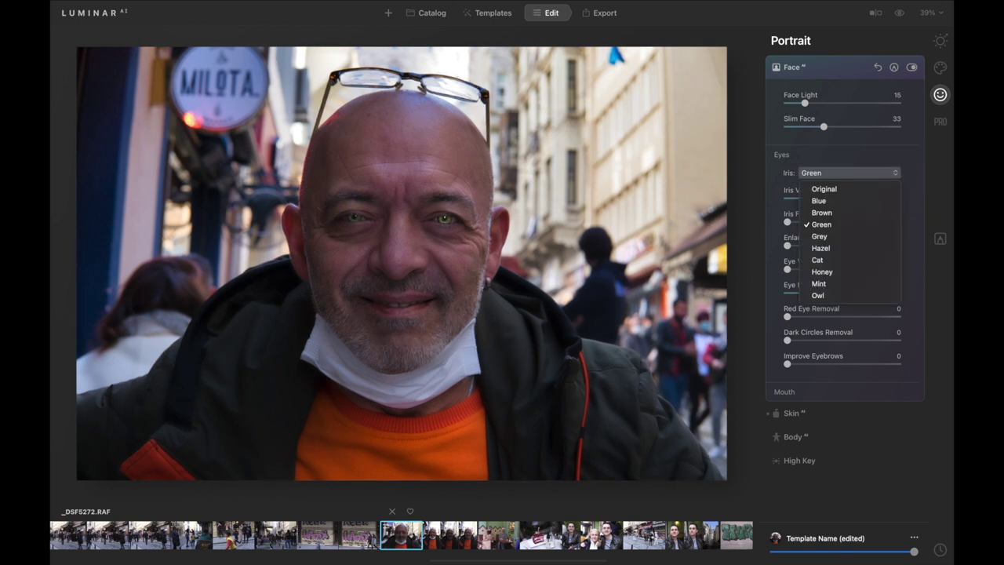
{"action": "left_click", "coordinate": [833, 236]}
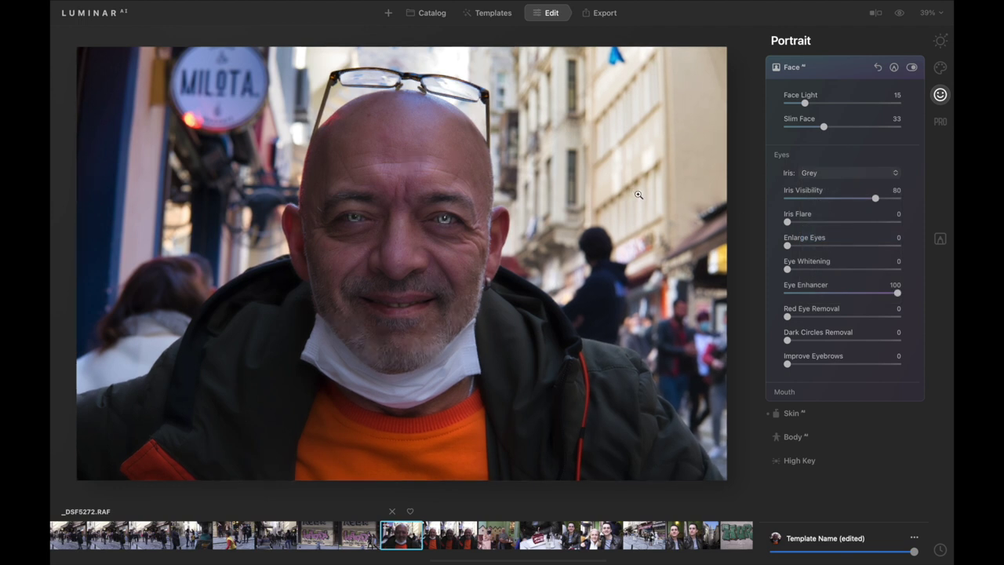
{"action": "left_click", "coordinate": [840, 180]}
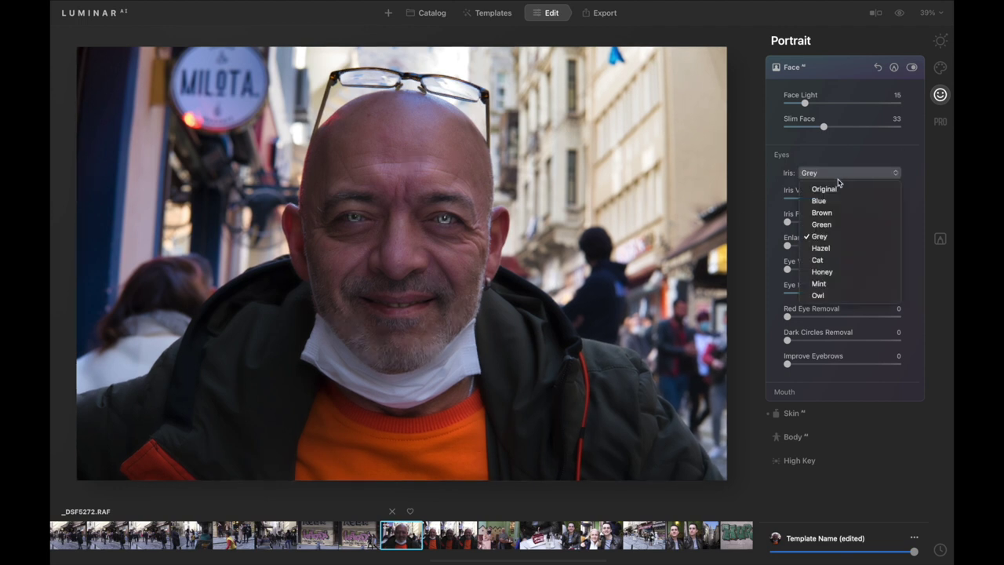
{"action": "left_click", "coordinate": [833, 249]}
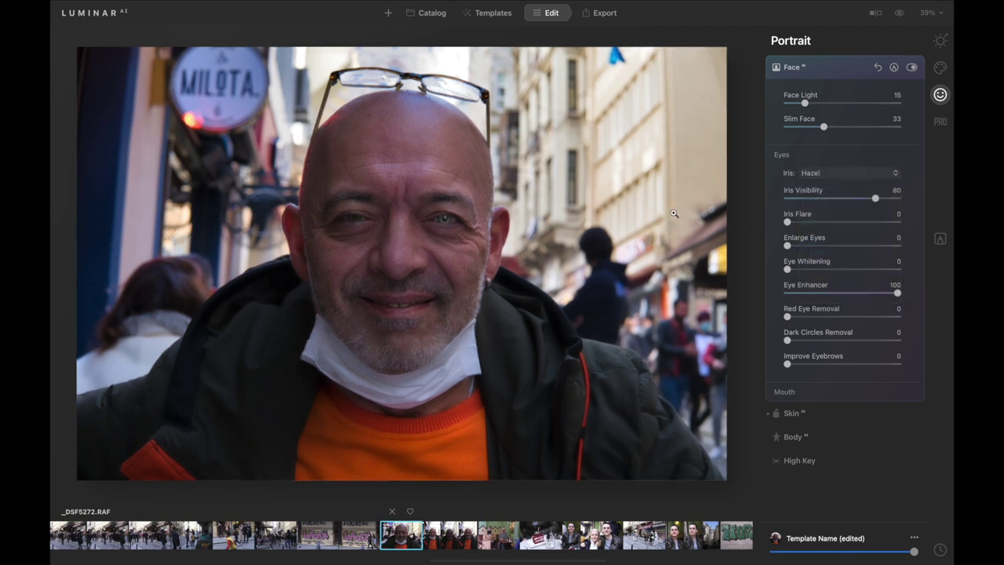
{"action": "left_click", "coordinate": [829, 174]}
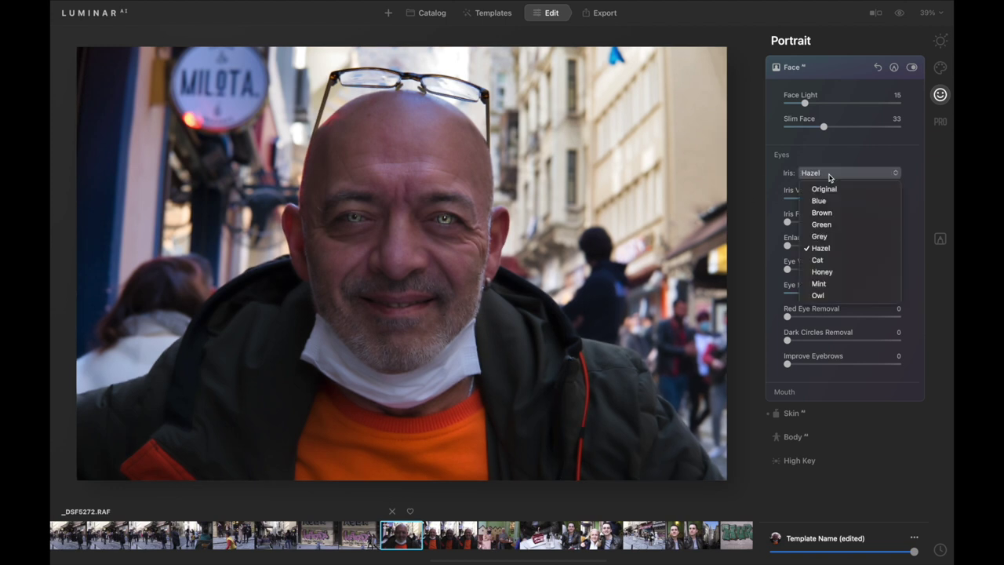
{"action": "left_click", "coordinate": [831, 189]}
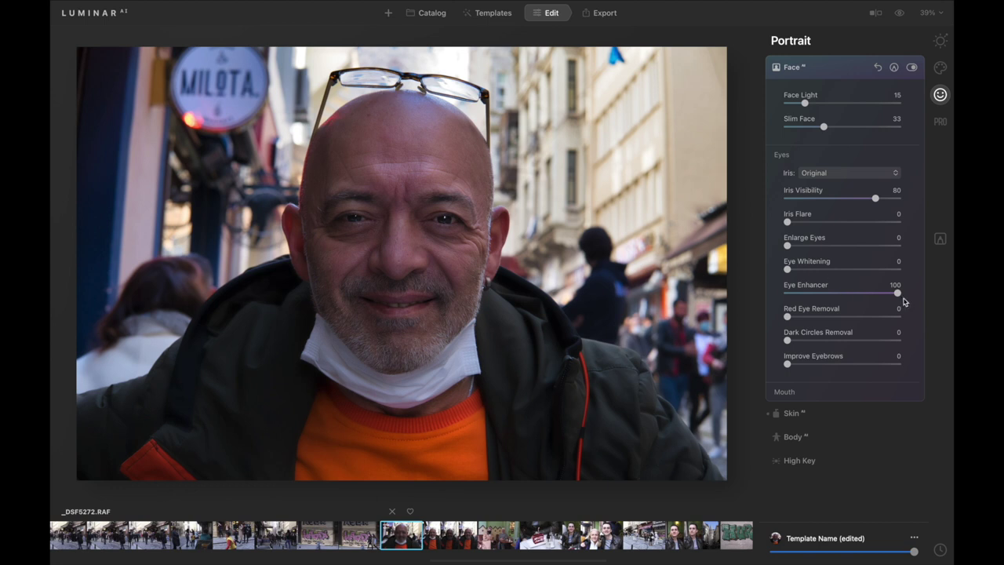
- Lower Eye Enhancer to 77 and add Iris Flare at 35
{"action": "left_click_drag", "start_coordinate": [897, 293], "coordinate": [871, 298]}
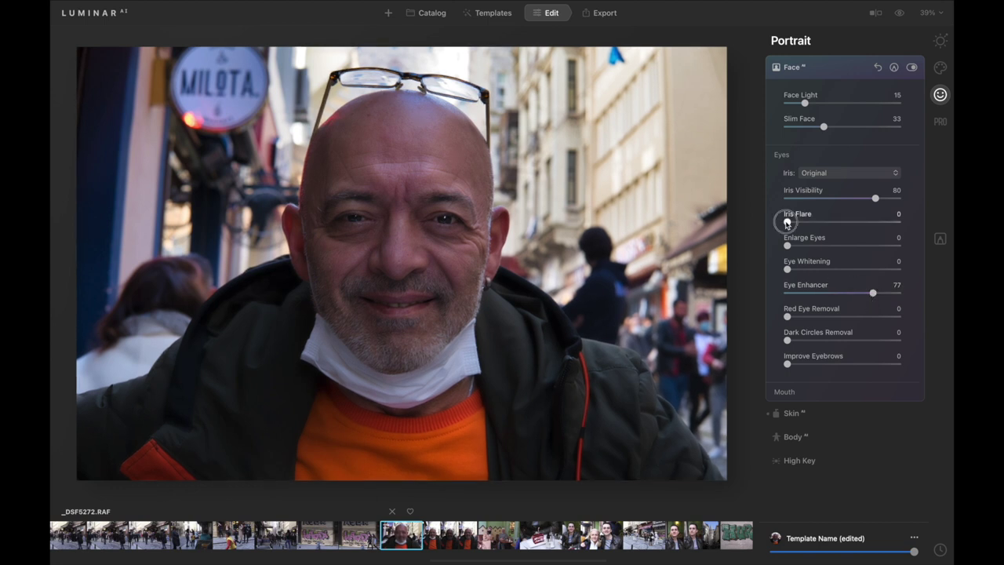
{"action": "left_click_drag", "start_coordinate": [787, 222], "coordinate": [829, 225]}
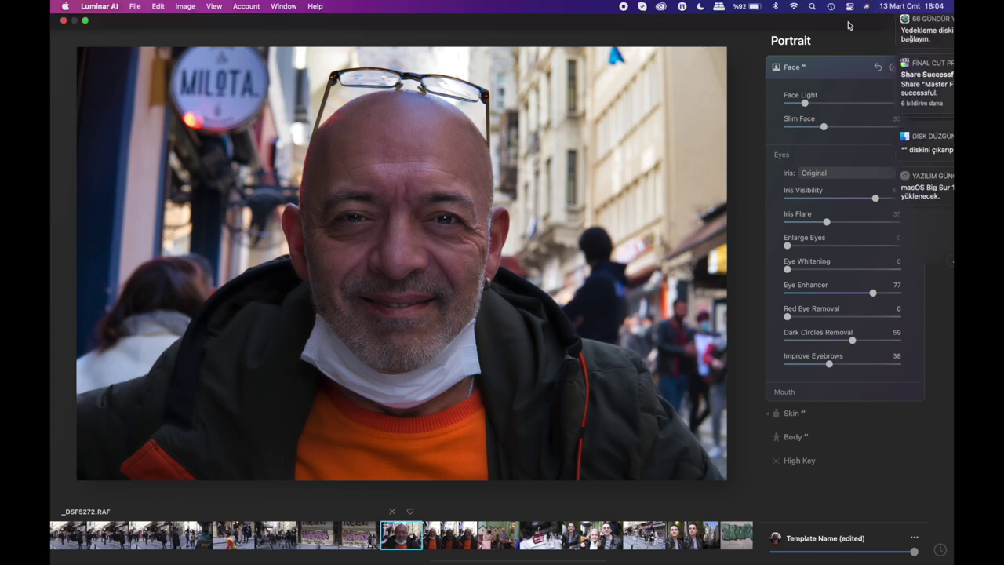
{"action": "left_click", "coordinate": [874, 13]}
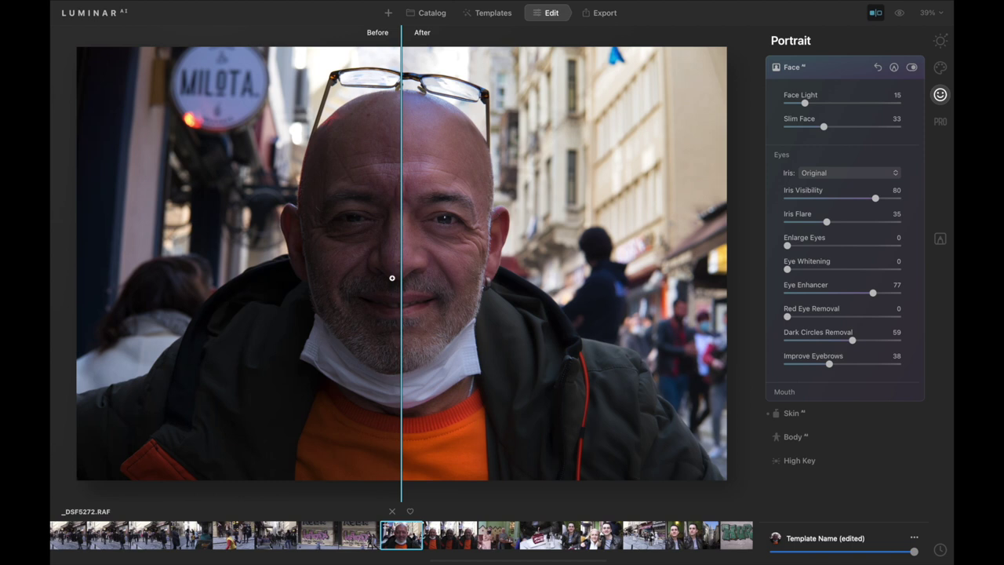
{"action": "mouse_move", "coordinate": [403, 280]}
{"action": "left_mouse_down"}
{"action": "mouse_move", "coordinate": [106, 257]}
{"action": "mouse_move", "coordinate": [444, 282]}
{"action": "mouse_move", "coordinate": [732, 285]}
{"action": "mouse_move", "coordinate": [146, 286]}
{"action": "left_mouse_up"}
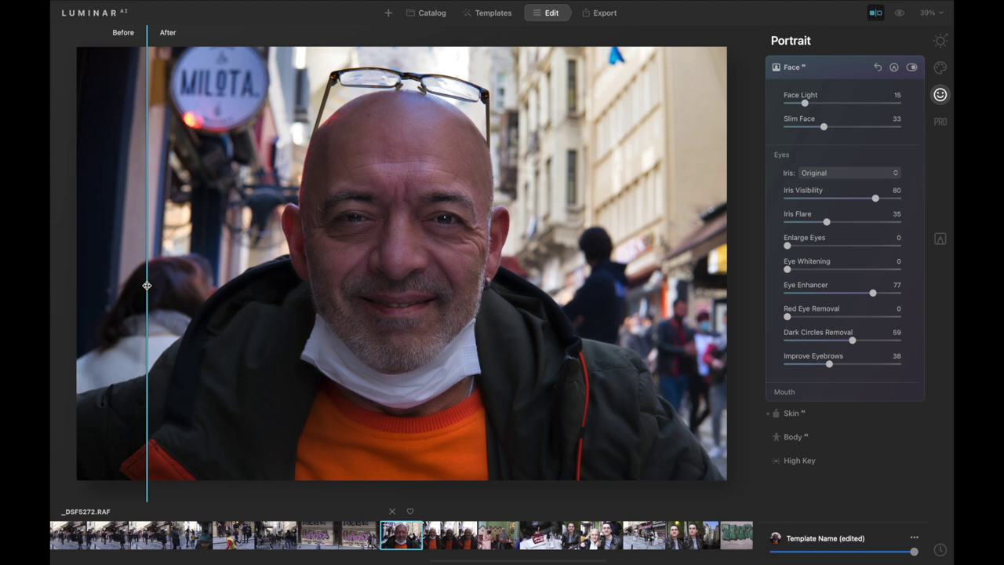
{"action": "mouse_move", "coordinate": [147, 285]}
{"action": "left_mouse_down"}
{"action": "mouse_move", "coordinate": [410, 298]}
{"action": "mouse_move", "coordinate": [395, 300]}
{"action": "left_mouse_up"}
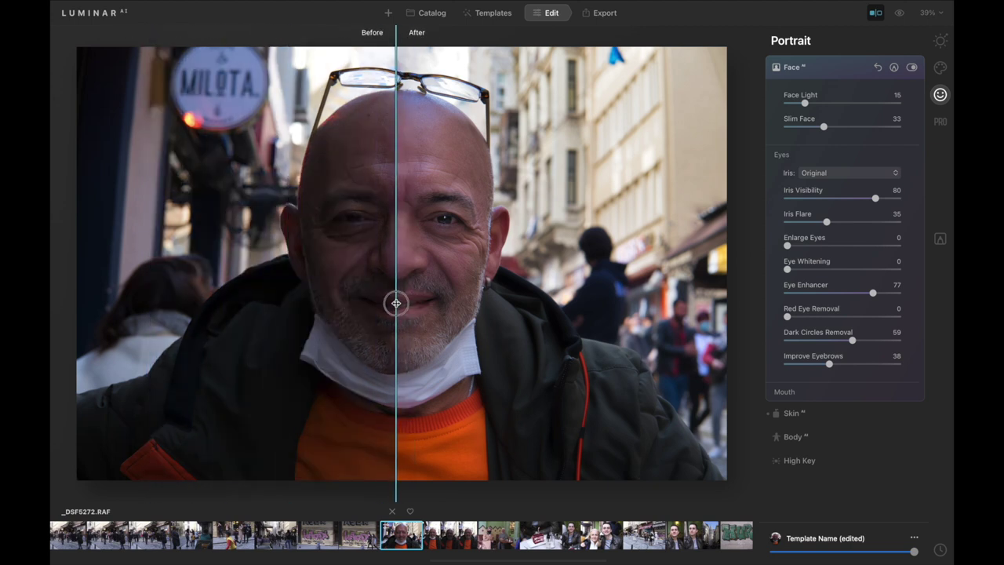
{"action": "key", "text": "backslash"}
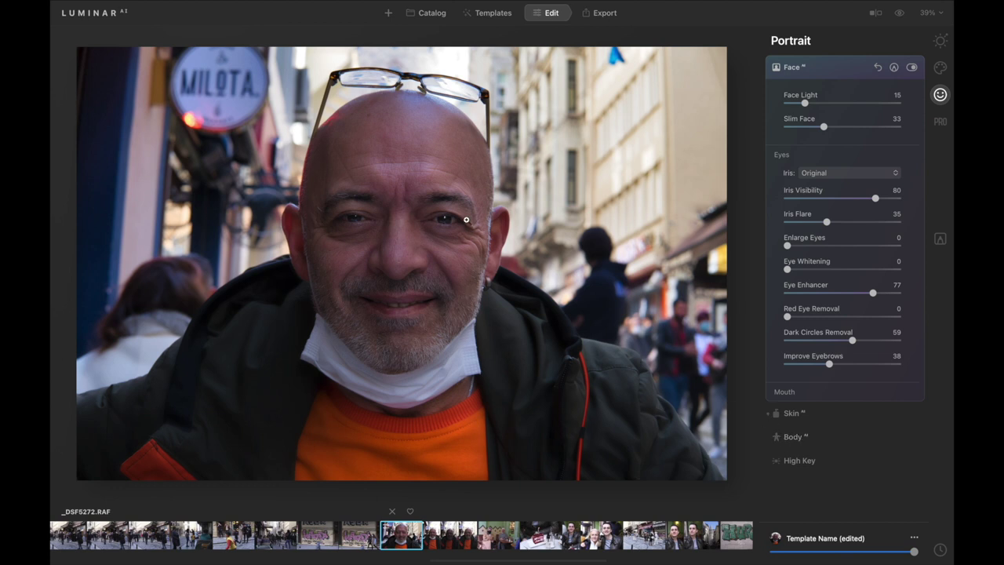
- Set the Composition crop ratio to 1:1 (Square), frame the man's face, and apply it
{"action": "left_click", "coordinate": [941, 40]}
{"action": "left_click", "coordinate": [789, 70]}
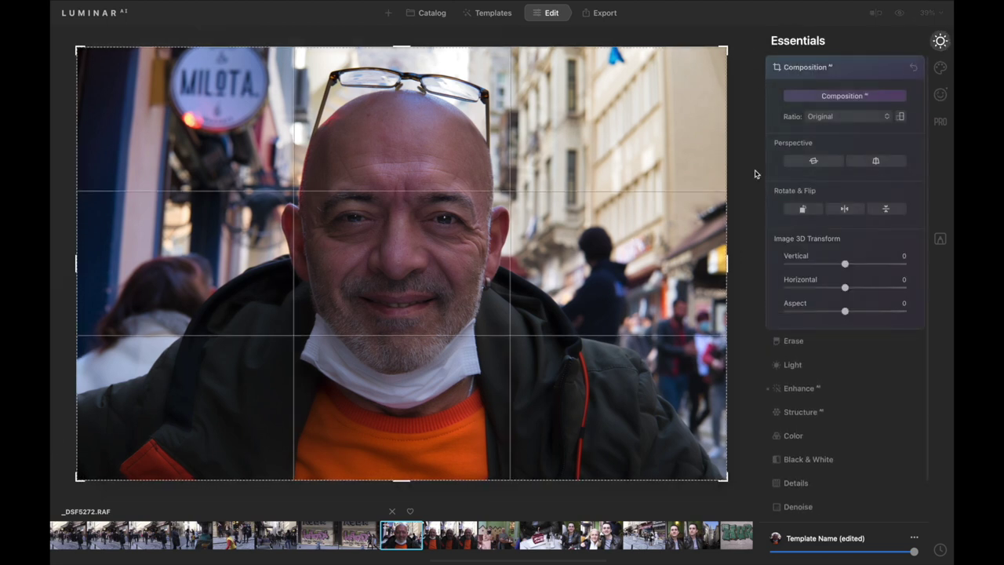
{"action": "left_click", "coordinate": [849, 119]}
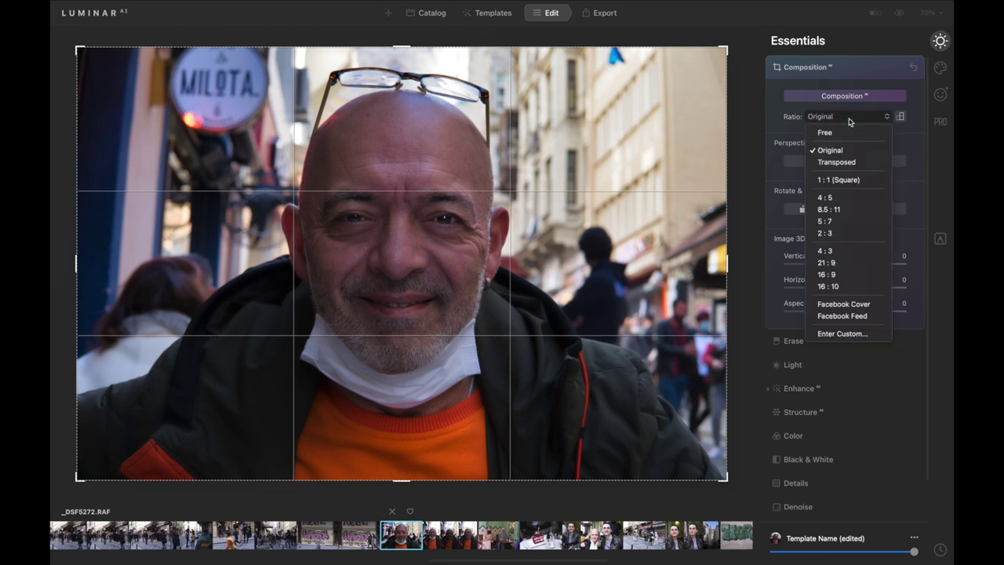
{"action": "left_click", "coordinate": [837, 180]}
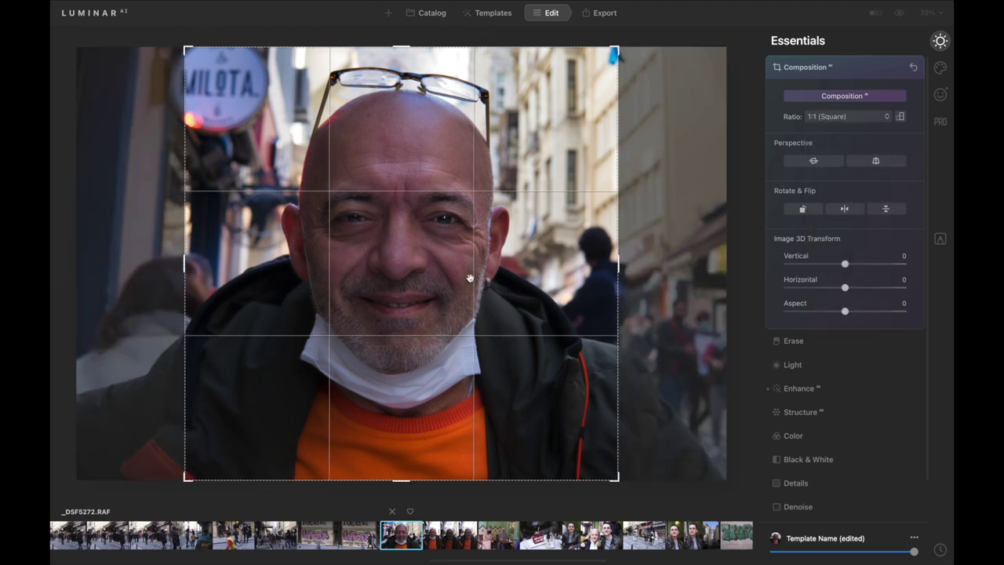
{"action": "left_click_drag", "start_coordinate": [469, 278], "coordinate": [468, 278]}
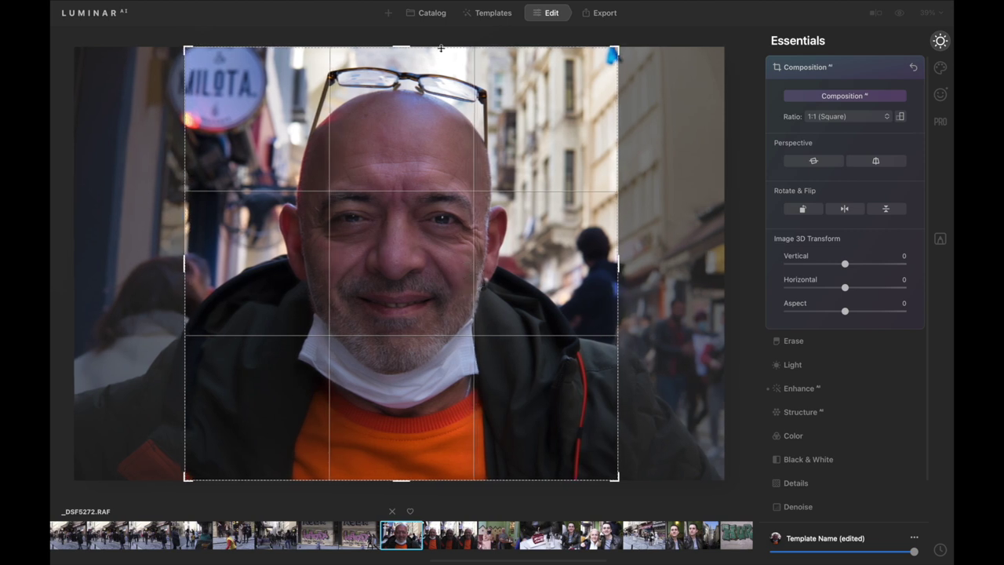
{"action": "key", "text": "Return"}
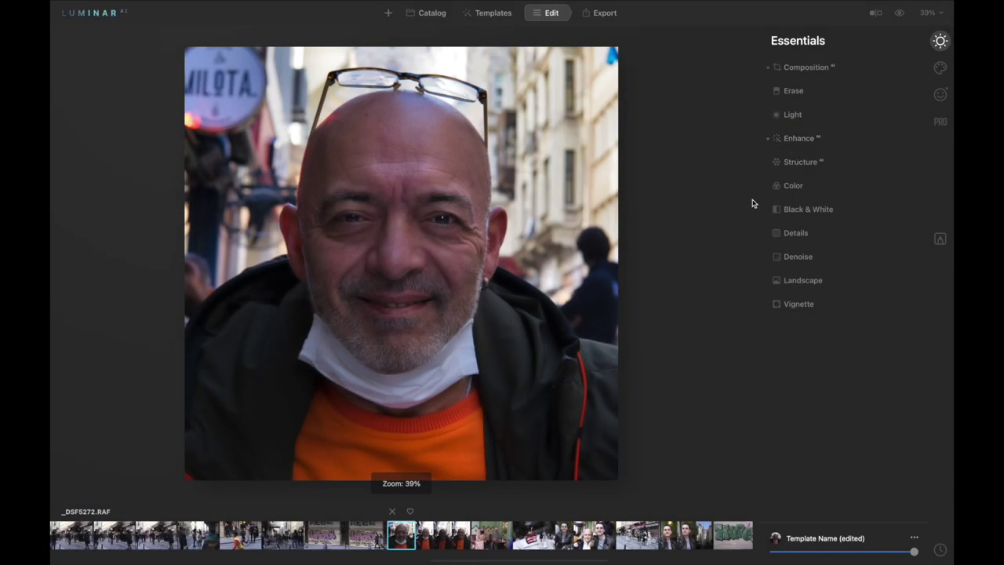
{"action": "left_click", "coordinate": [451, 221]}
{"action": "left_click_drag", "start_coordinate": [406, 268], "coordinate": [453, 274]}
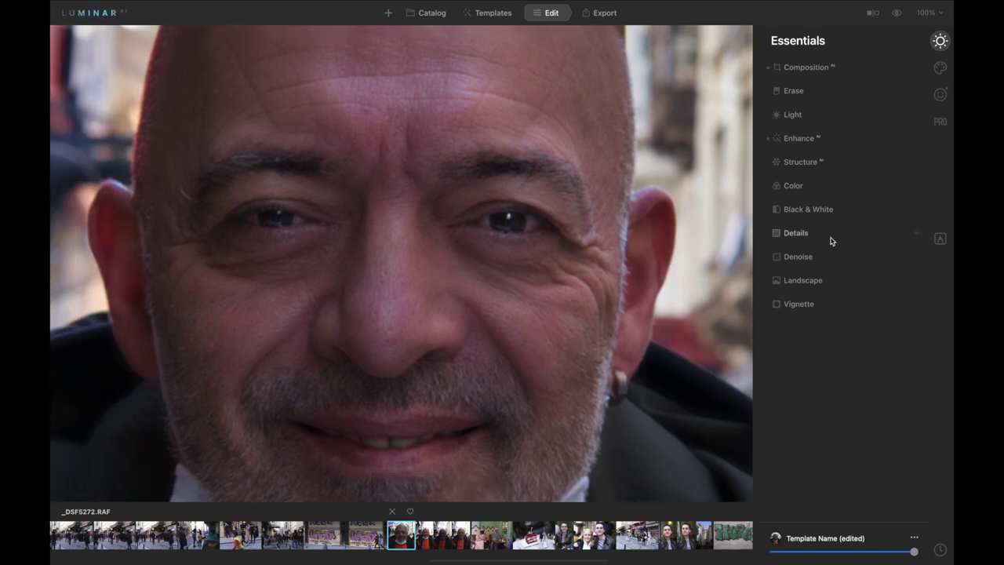
{"action": "left_click", "coordinate": [390, 300]}
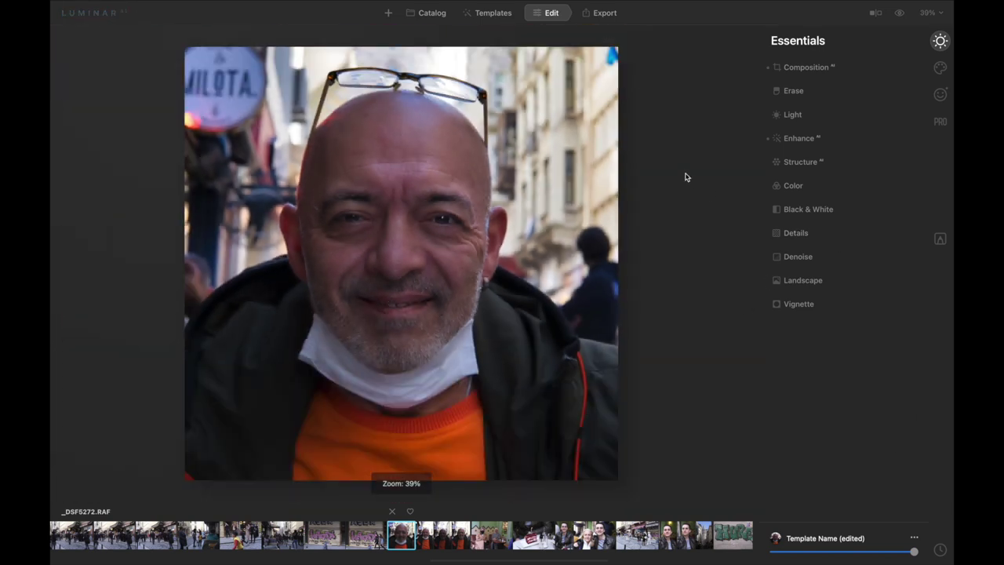